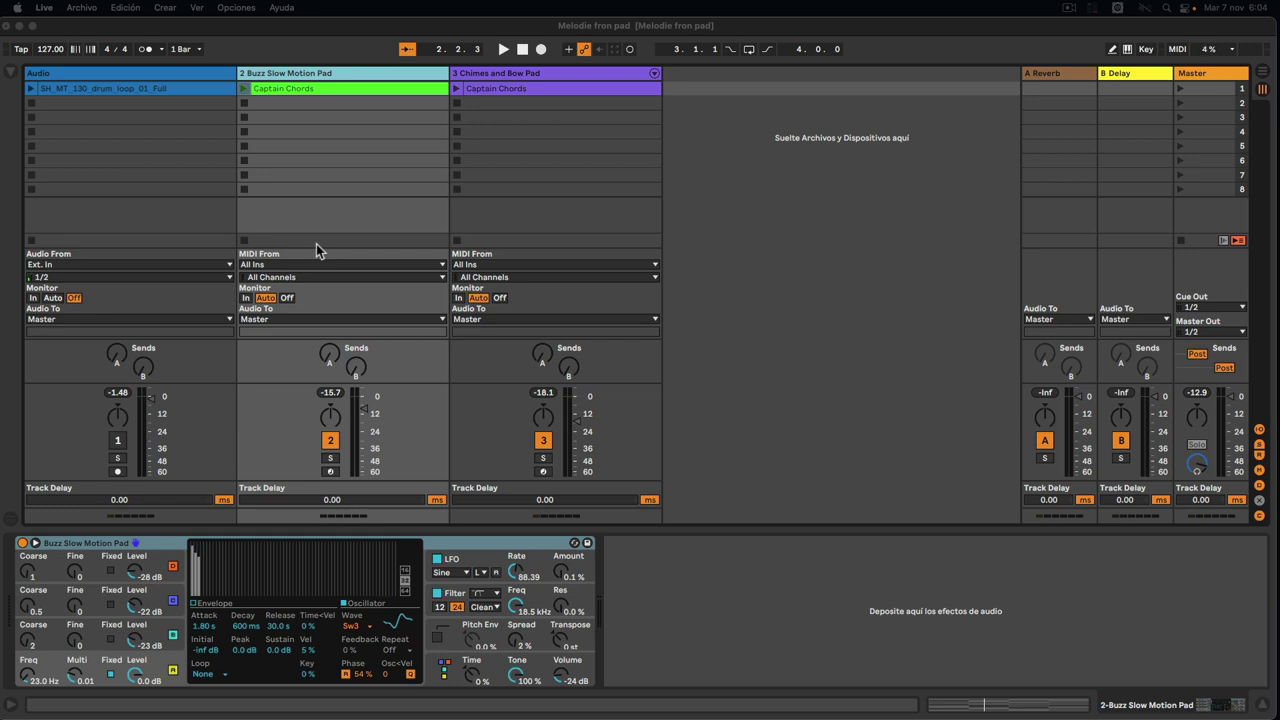
# Step: Launch the Captain Chords clip on the Buzz Slow Motion Pad track to hear the sustained pad
pyautogui.click(334, 84)
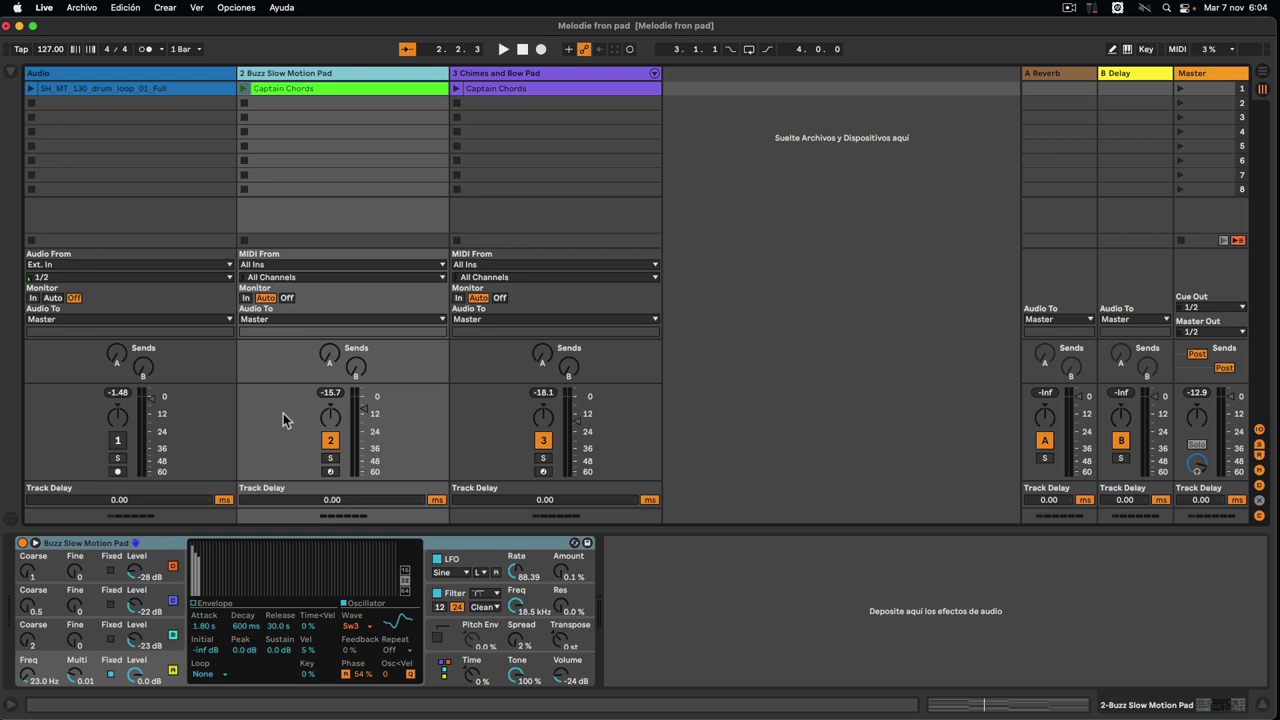
pyautogui.press('space')
pyautogui.click(243, 89)
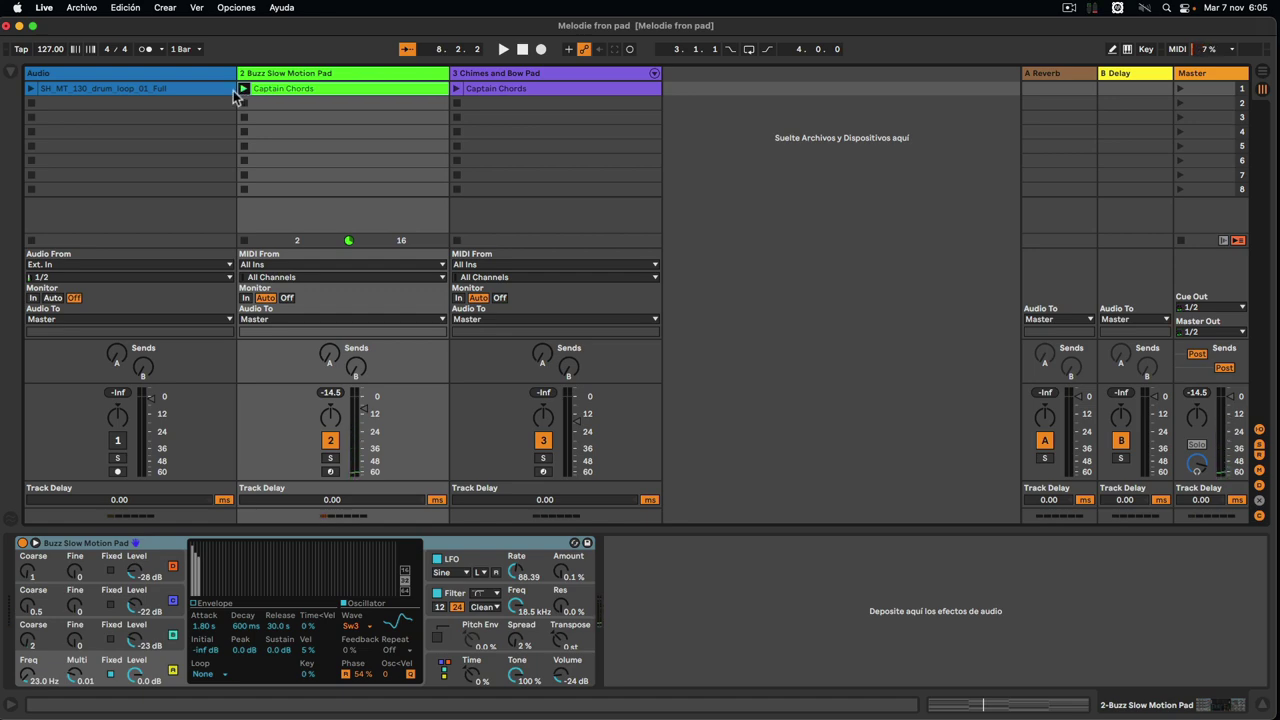
# Step: Add the Shaper modulator from the audio effects library to the Buzz Slow Motion Pad track and hide the browser
pyautogui.click(8, 78)
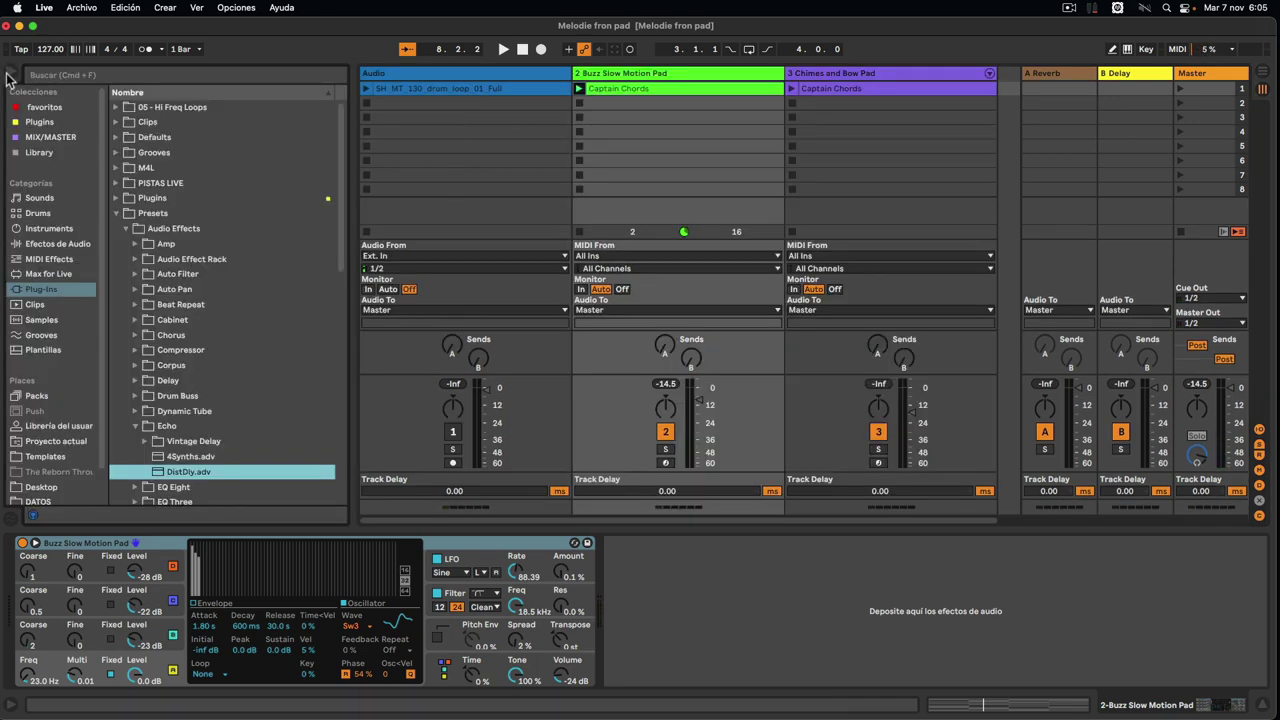
pyautogui.press('super+f')
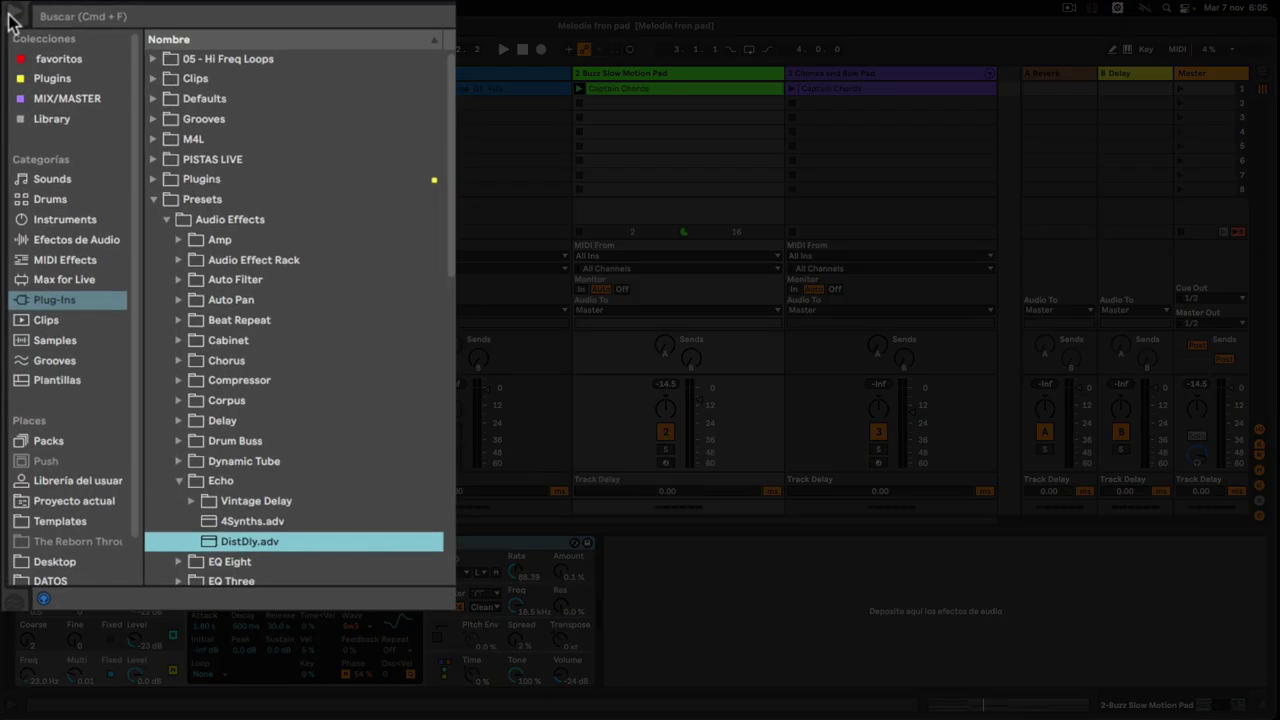
pyautogui.click(63, 245)
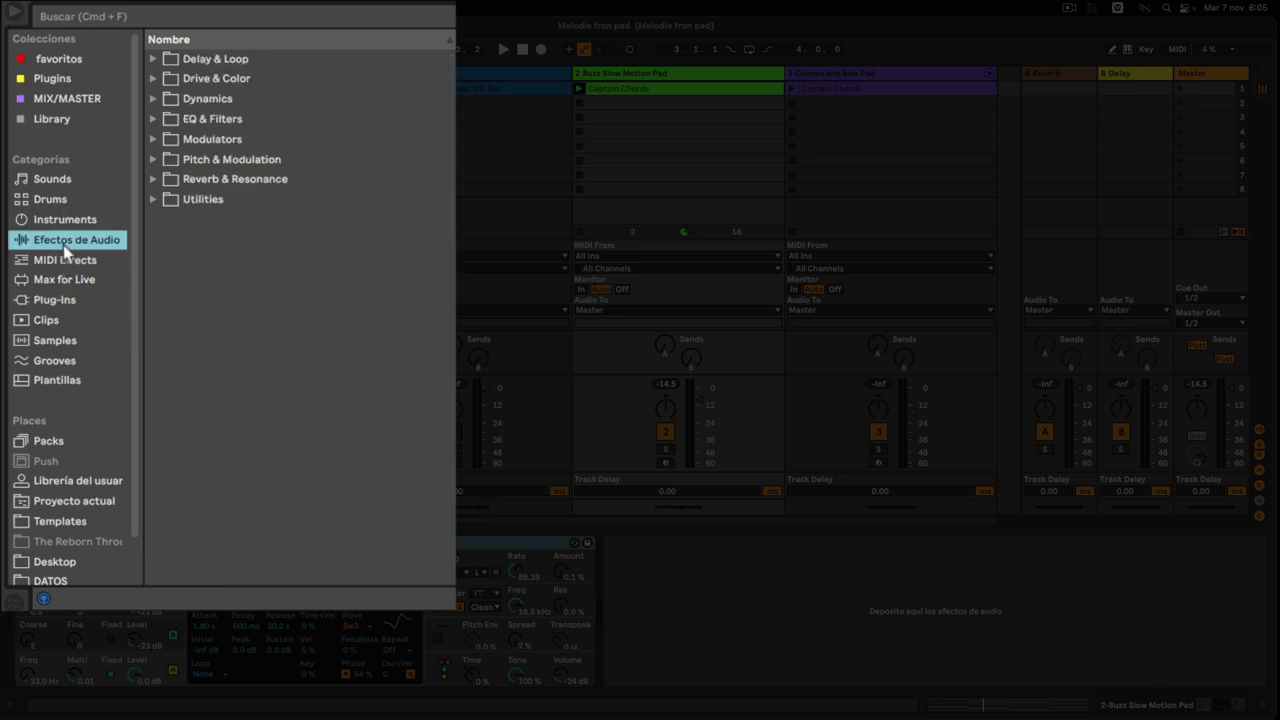
pyautogui.click(152, 141)
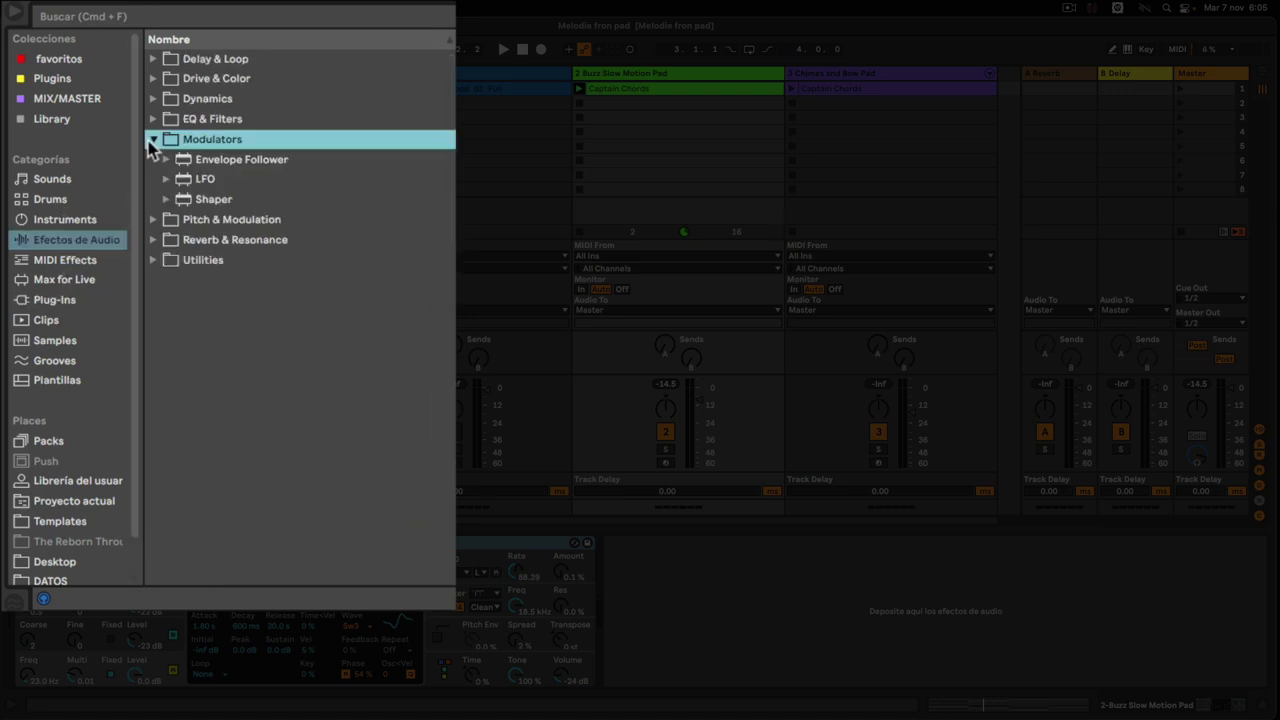
pyautogui.doubleClick(208, 199)
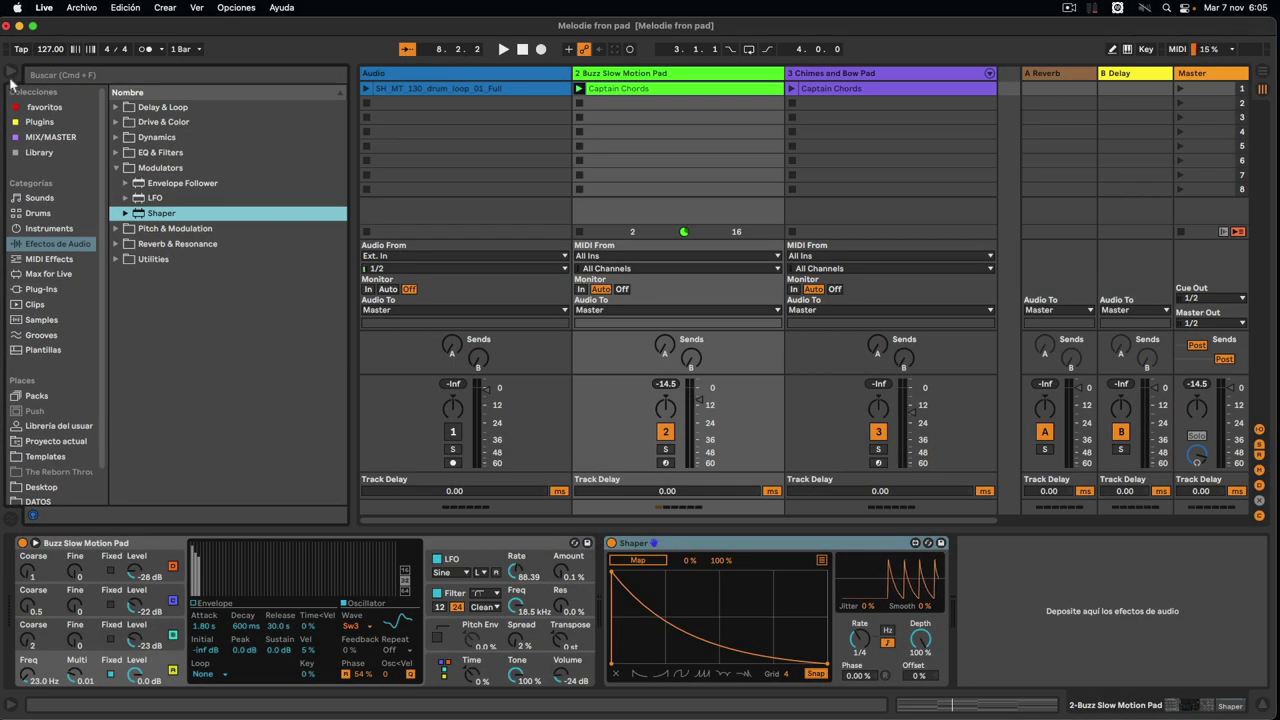
pyautogui.click(11, 75)
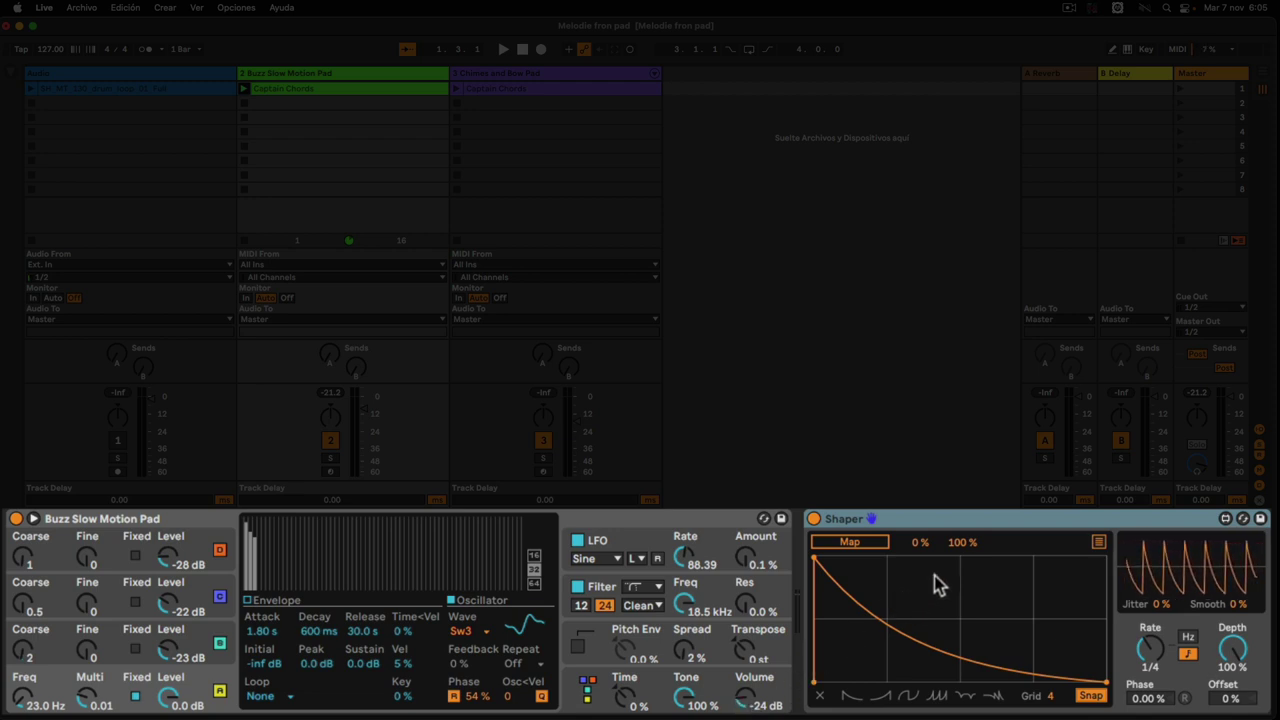
# Step: Map Shaper to the Buzz Slow Motion Pad synth's Volume with a maximum range of 54% and play the result
pyautogui.click(959, 543)
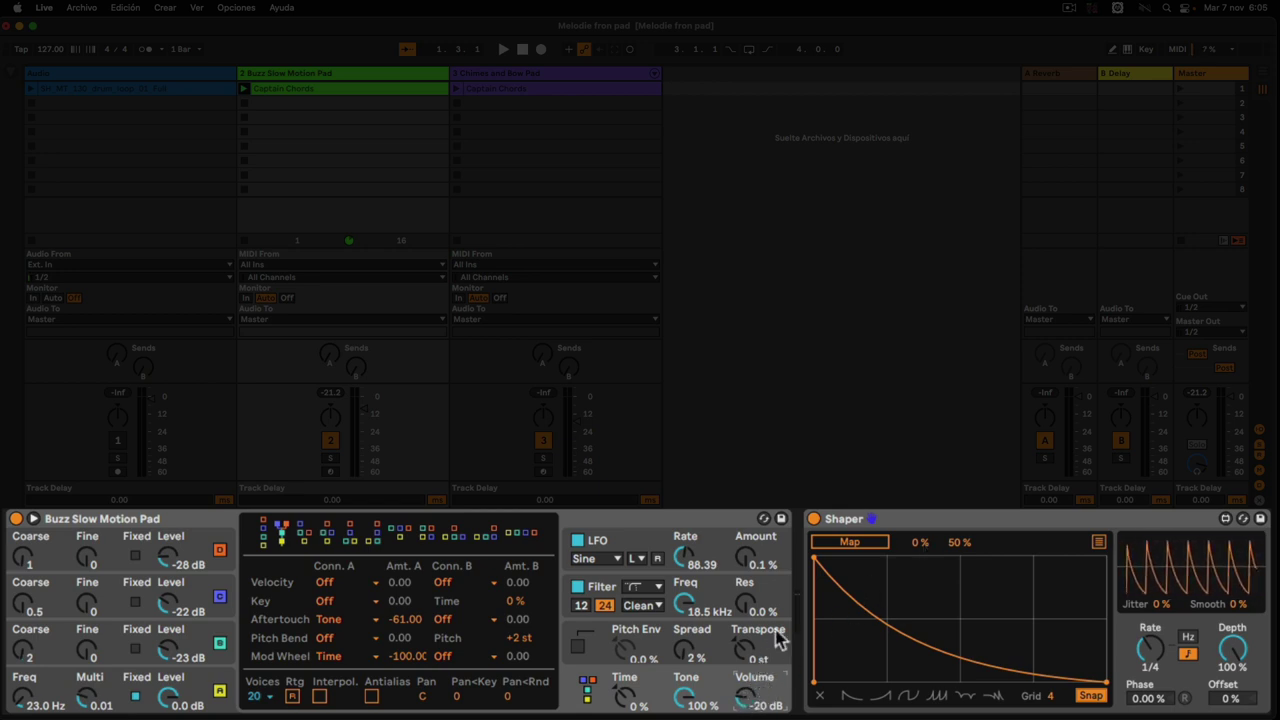
pyautogui.click(852, 544)
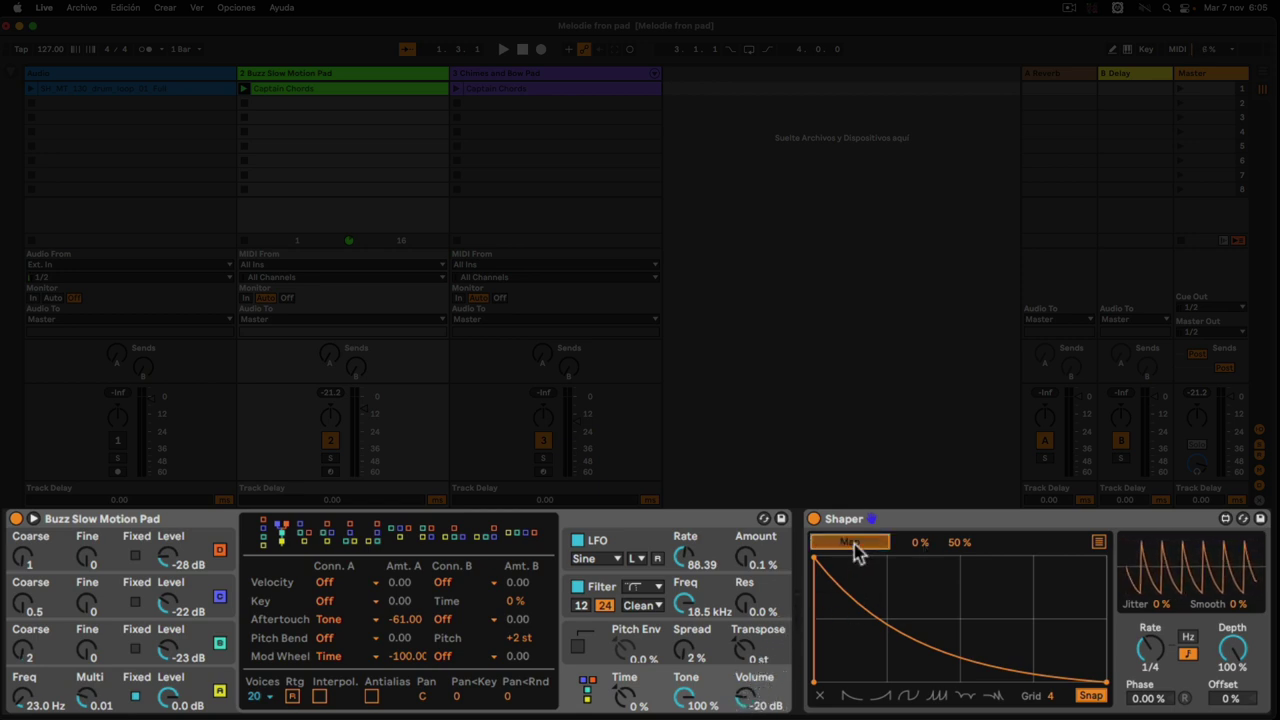
pyautogui.click(753, 705)
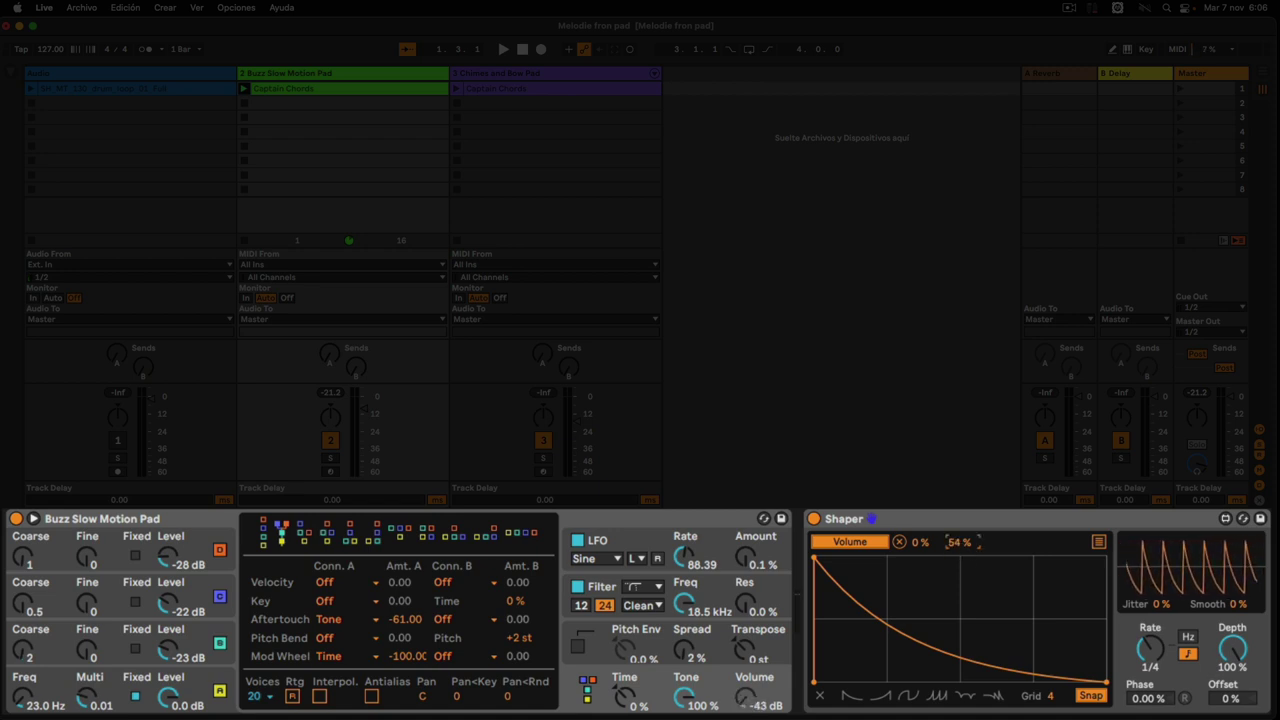
pyautogui.press('space')
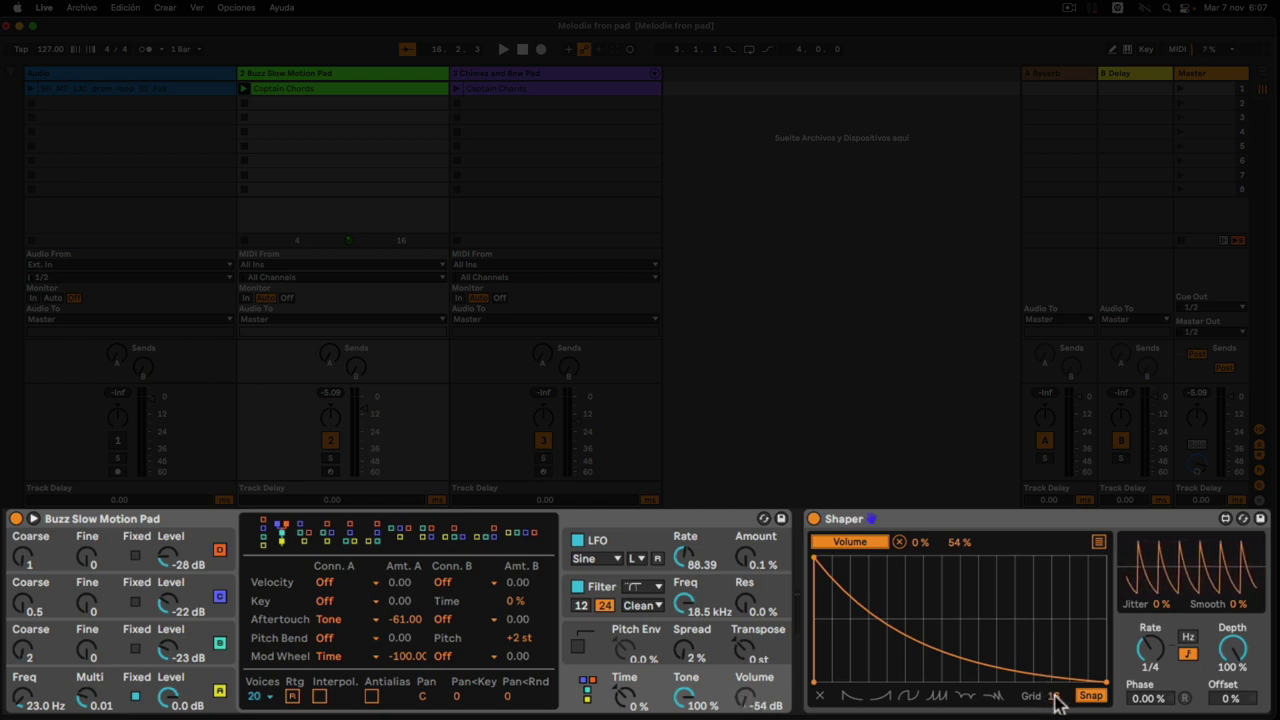
# Step: Reshape the Shaper curve on its 16-division grid into a zigzag with two added full-height peaks, low valleys and a breakpoint near the end
pyautogui.moveTo(857, 608); pyautogui.dragTo(920, 558)
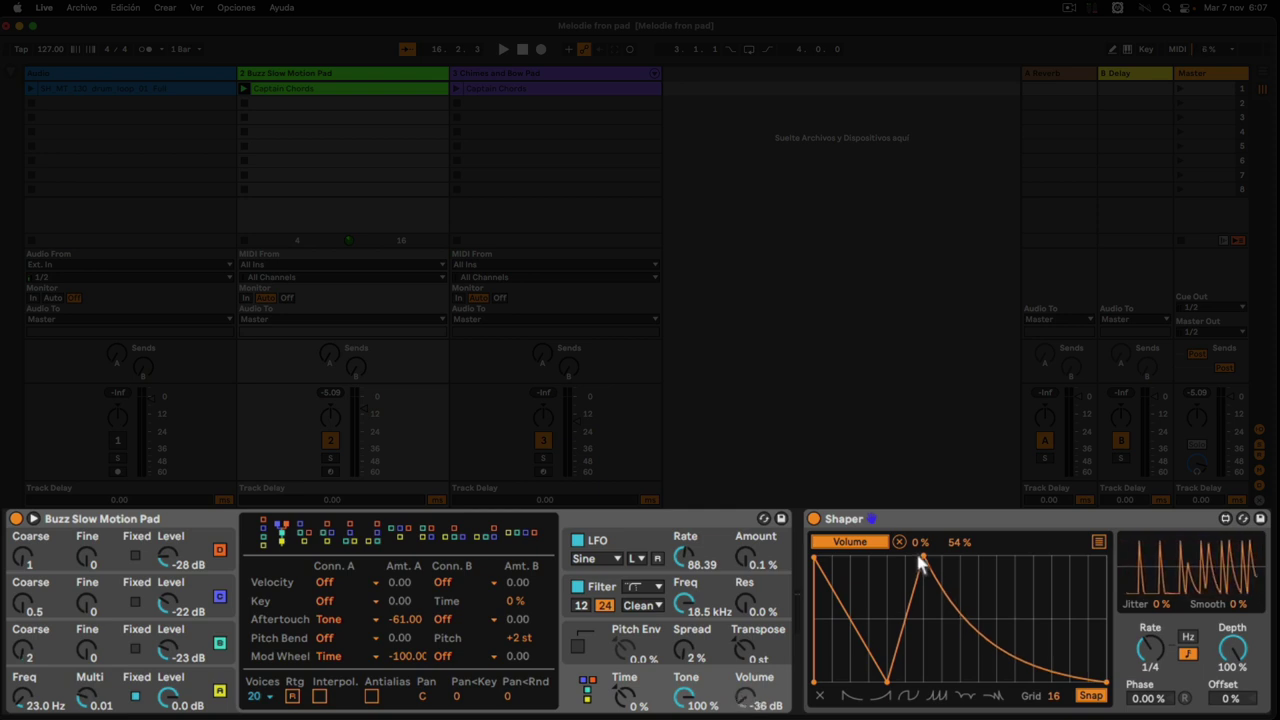
pyautogui.moveTo(920, 560)
pyautogui.mouseDown()
pyautogui.moveTo(894, 558)
pyautogui.moveTo(906, 558)
pyautogui.mouseUp()
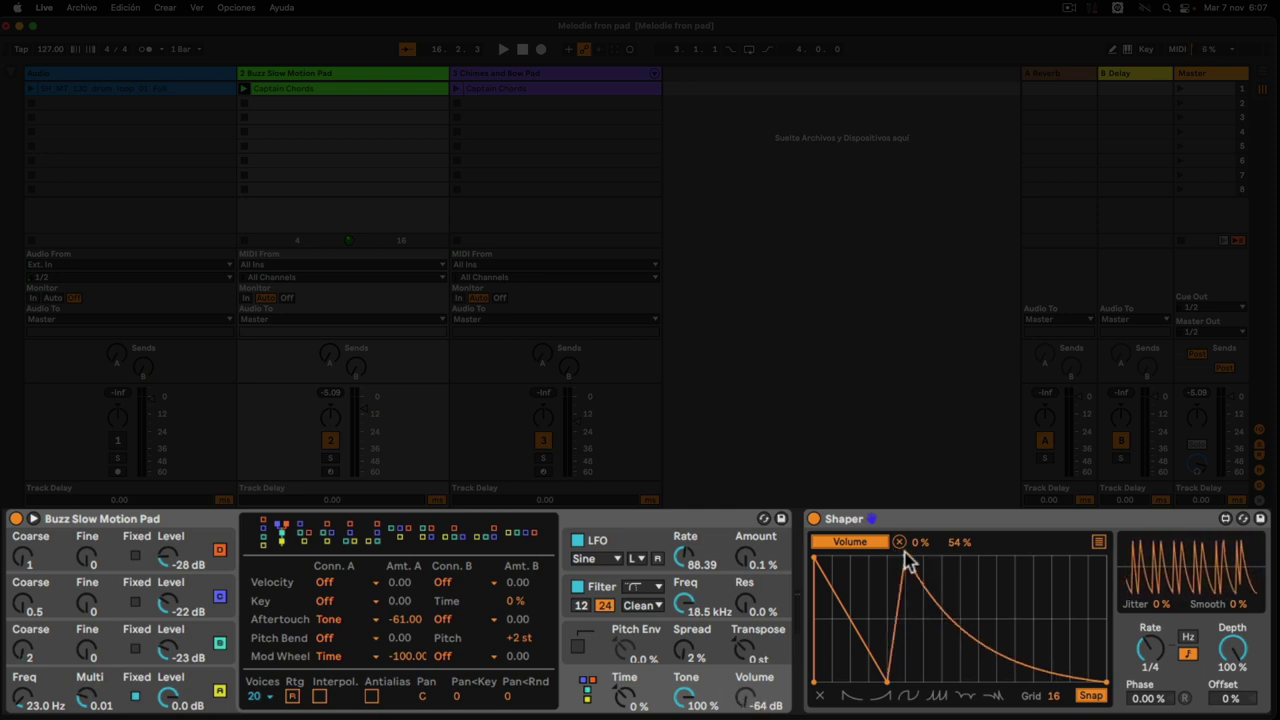
pyautogui.click(950, 618)
pyautogui.moveTo(949, 617); pyautogui.dragTo(1014, 557)
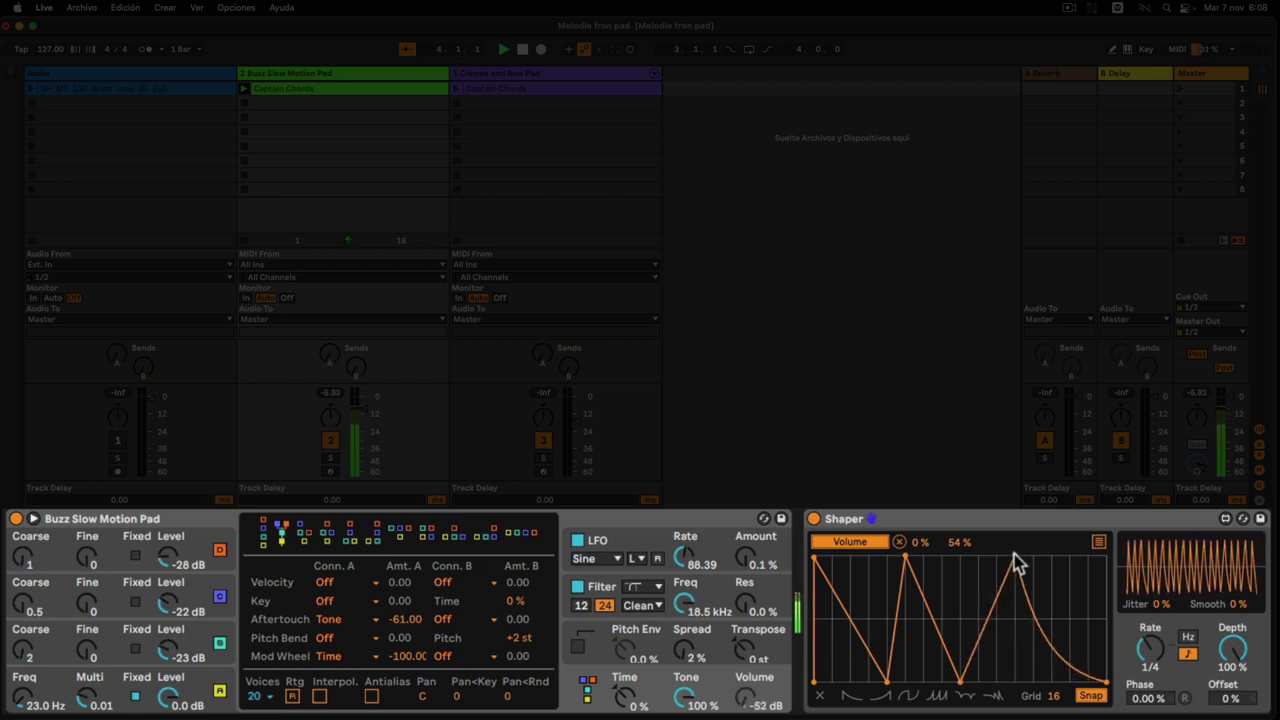
pyautogui.moveTo(1082, 662)
pyautogui.mouseDown()
pyautogui.moveTo(1105, 594)
pyautogui.moveTo(1093, 650)
pyautogui.mouseUp()
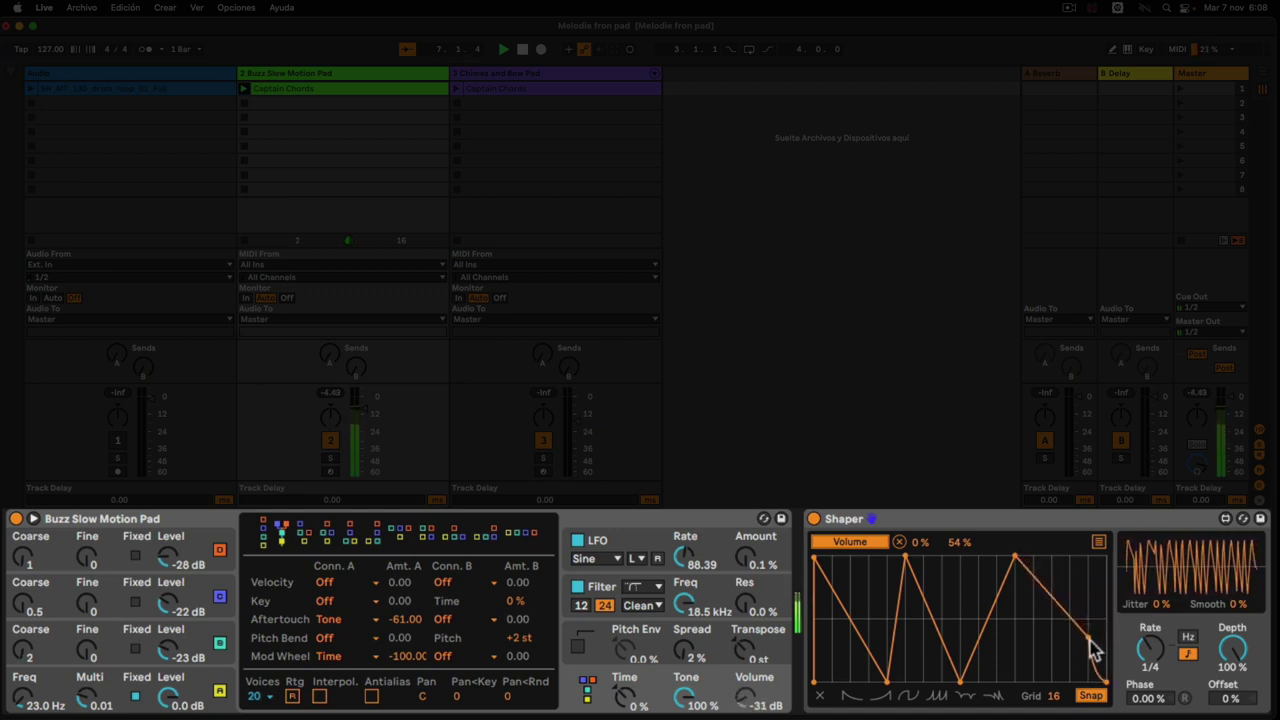
pyautogui.moveTo(964, 680)
pyautogui.mouseDown()
pyautogui.moveTo(960, 651)
pyautogui.moveTo(960, 682)
pyautogui.mouseUp()
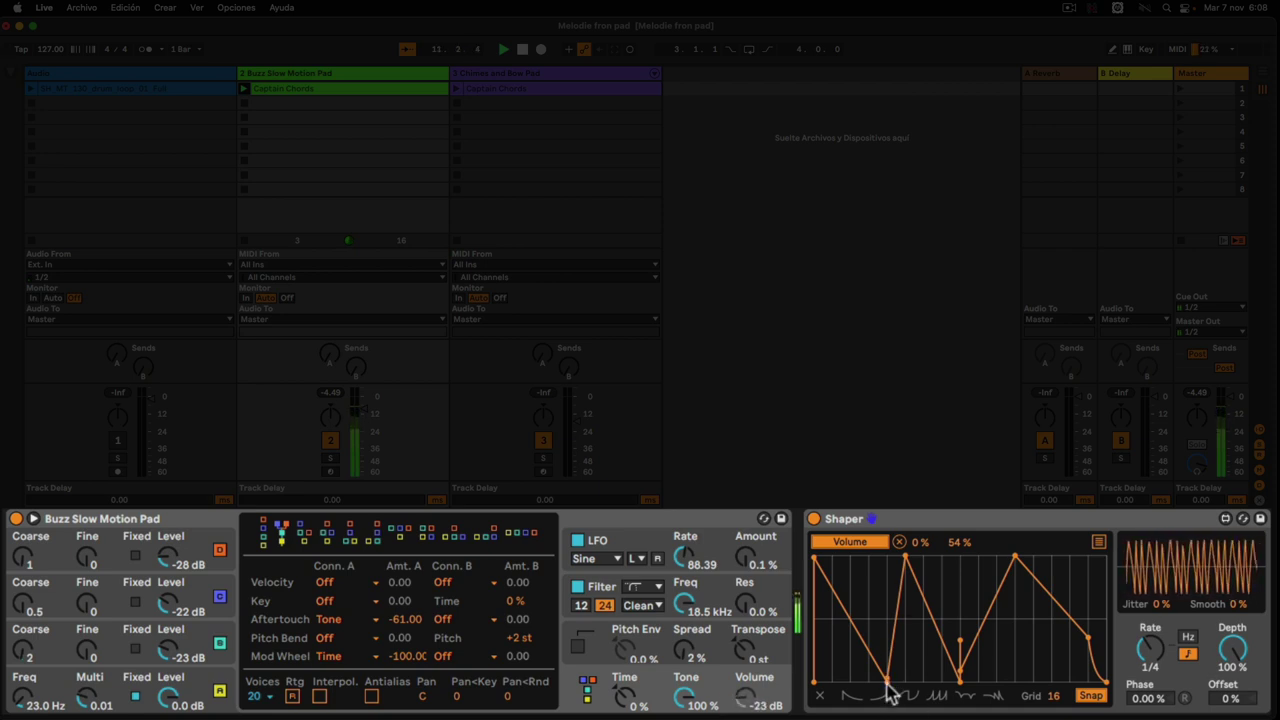
pyautogui.moveTo(888, 685)
pyautogui.mouseDown()
pyautogui.moveTo(888, 633)
pyautogui.moveTo(885, 686)
pyautogui.mouseUp()
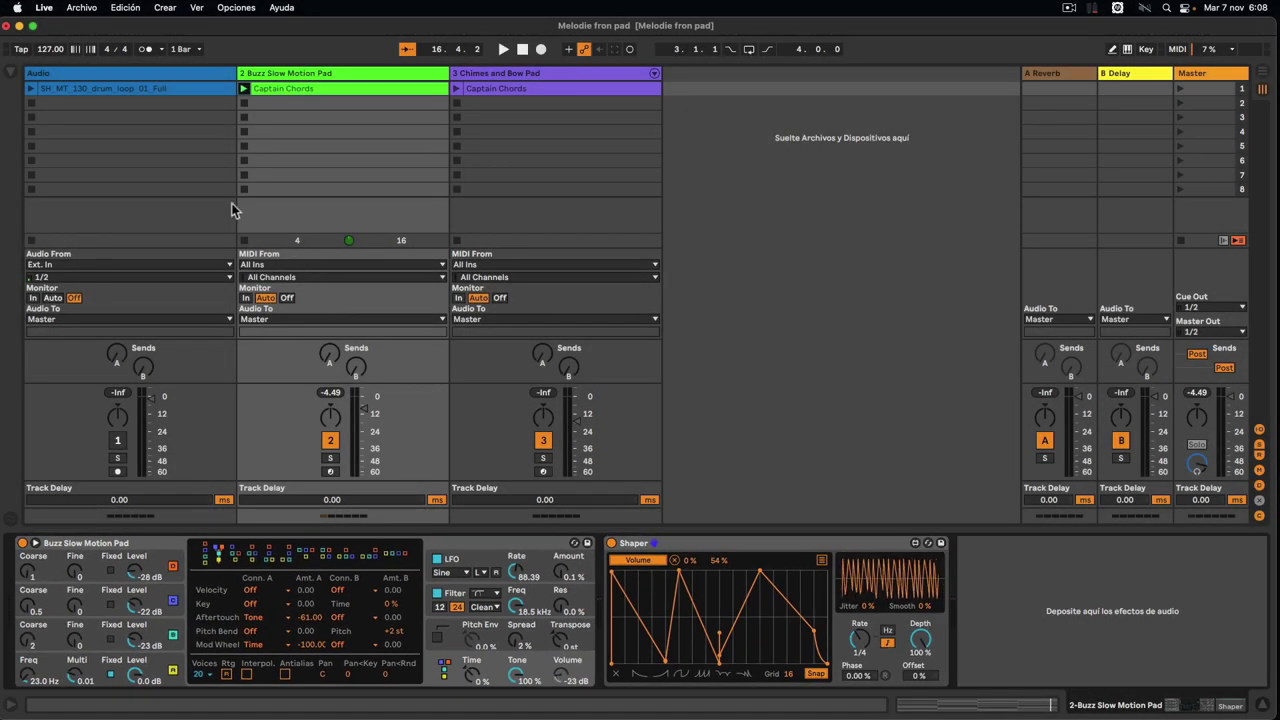
# Step: Add the Echo effect from the Delay & Loop category after Shaper on the Buzz Slow Motion Pad track
pyautogui.click(10, 72)
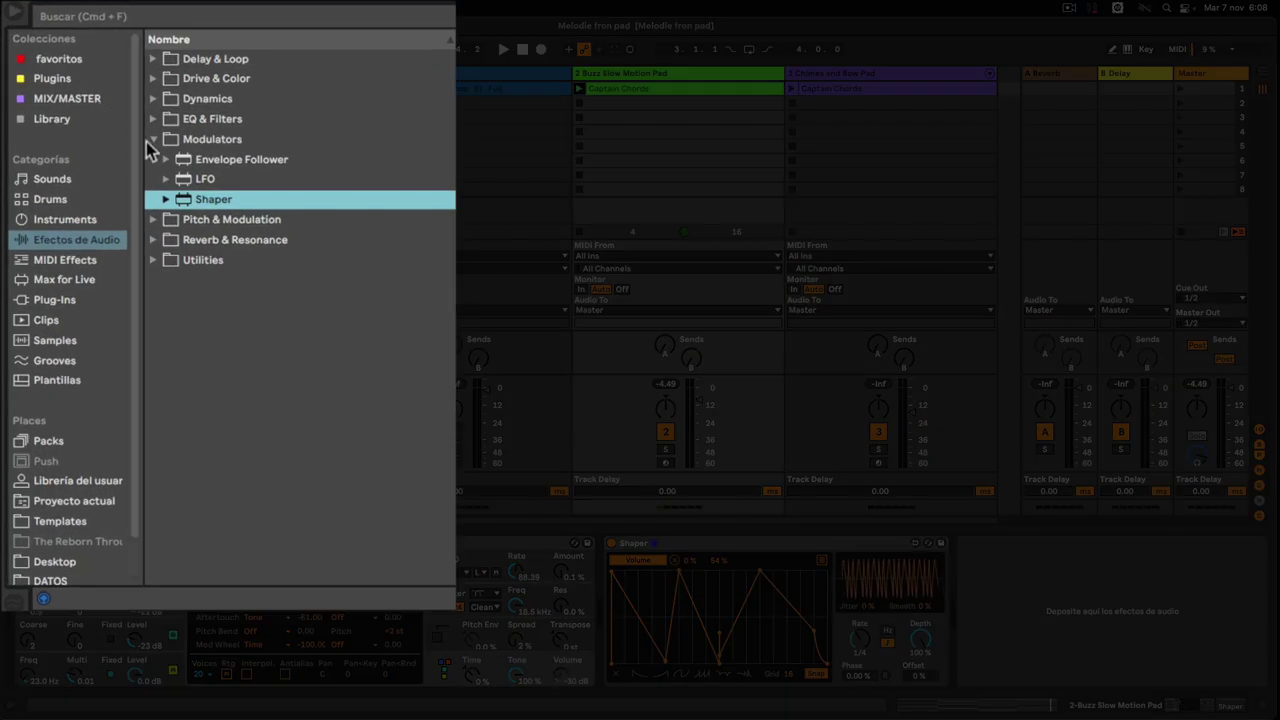
pyautogui.click(116, 167)
pyautogui.click(156, 60)
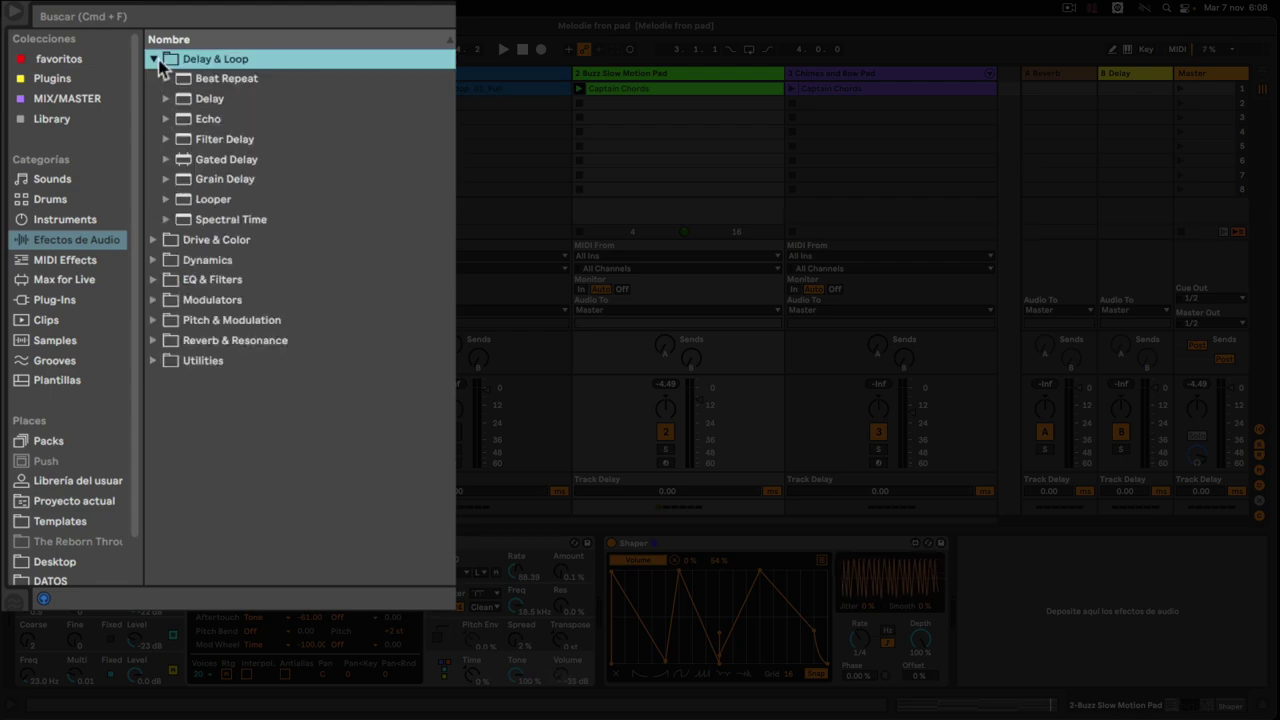
pyautogui.click(197, 122)
pyautogui.doubleClick(197, 125)
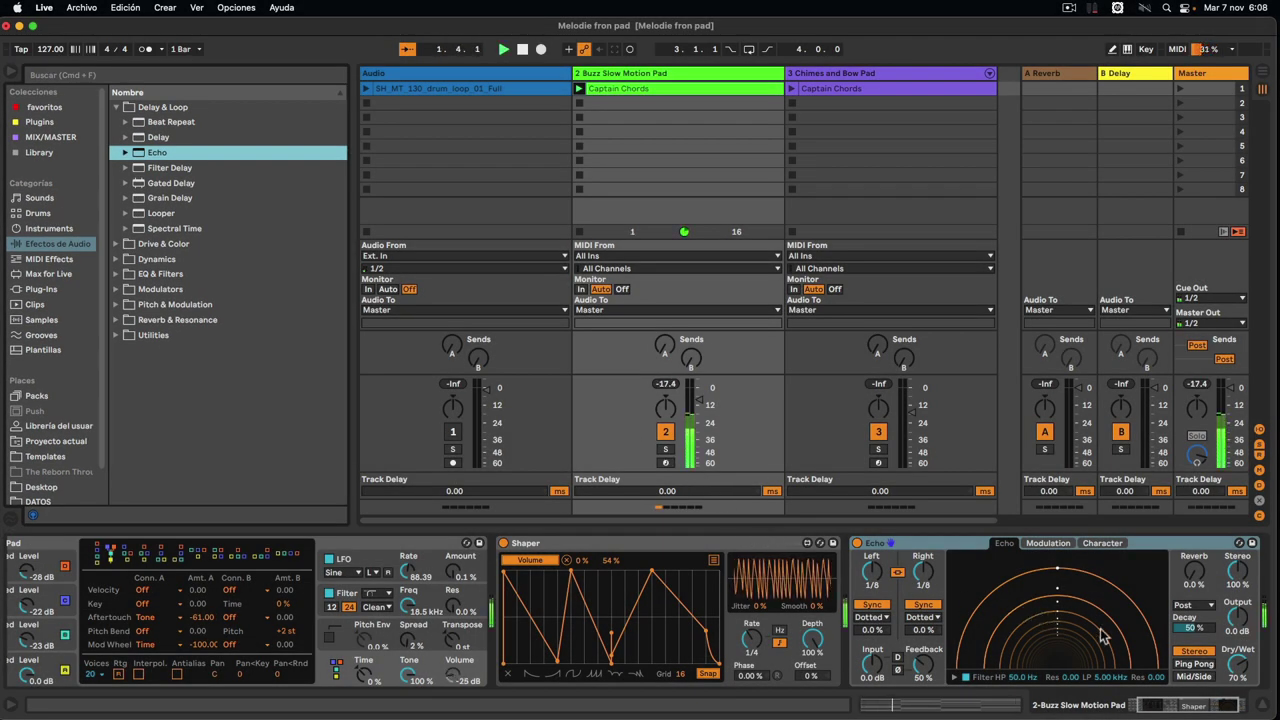
# Step: Set Echo to Ping Pong mode with Dry/Wet at 39%, Reverb at 43% and Input gain at 5.7 dB
pyautogui.click(1197, 665)
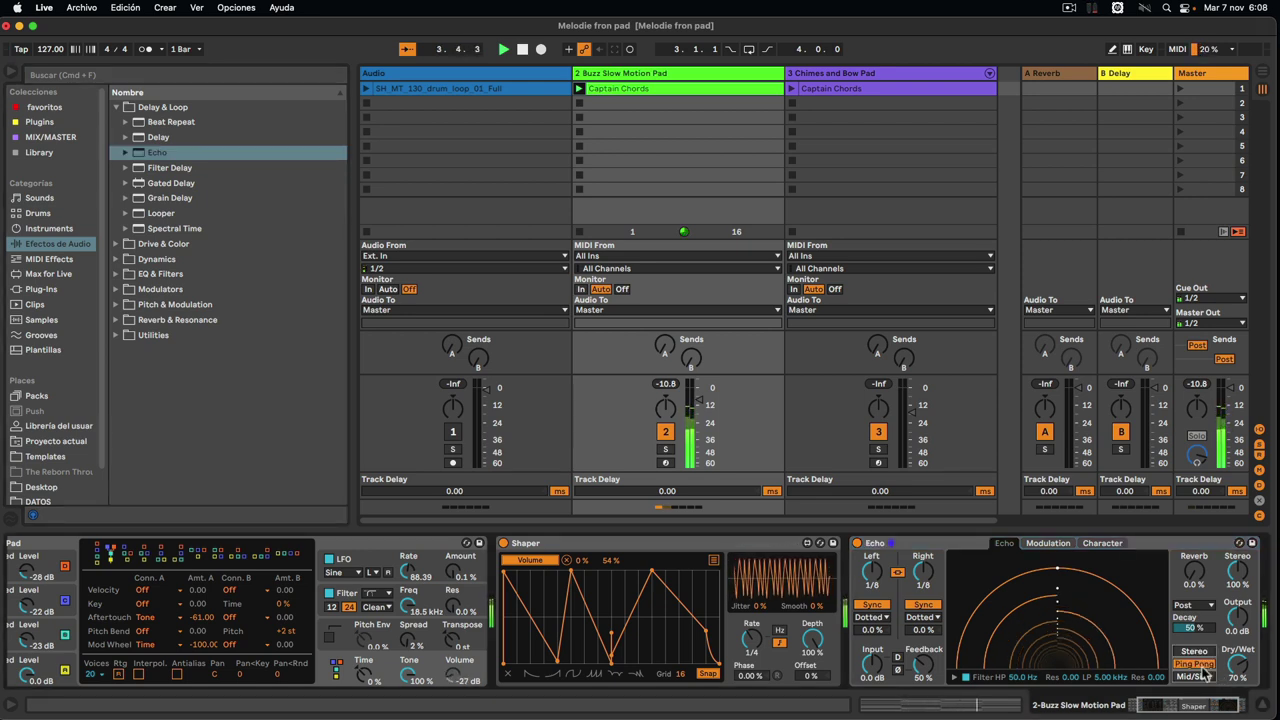
pyautogui.moveTo(1238, 665); pyautogui.dragTo(1238, 704)
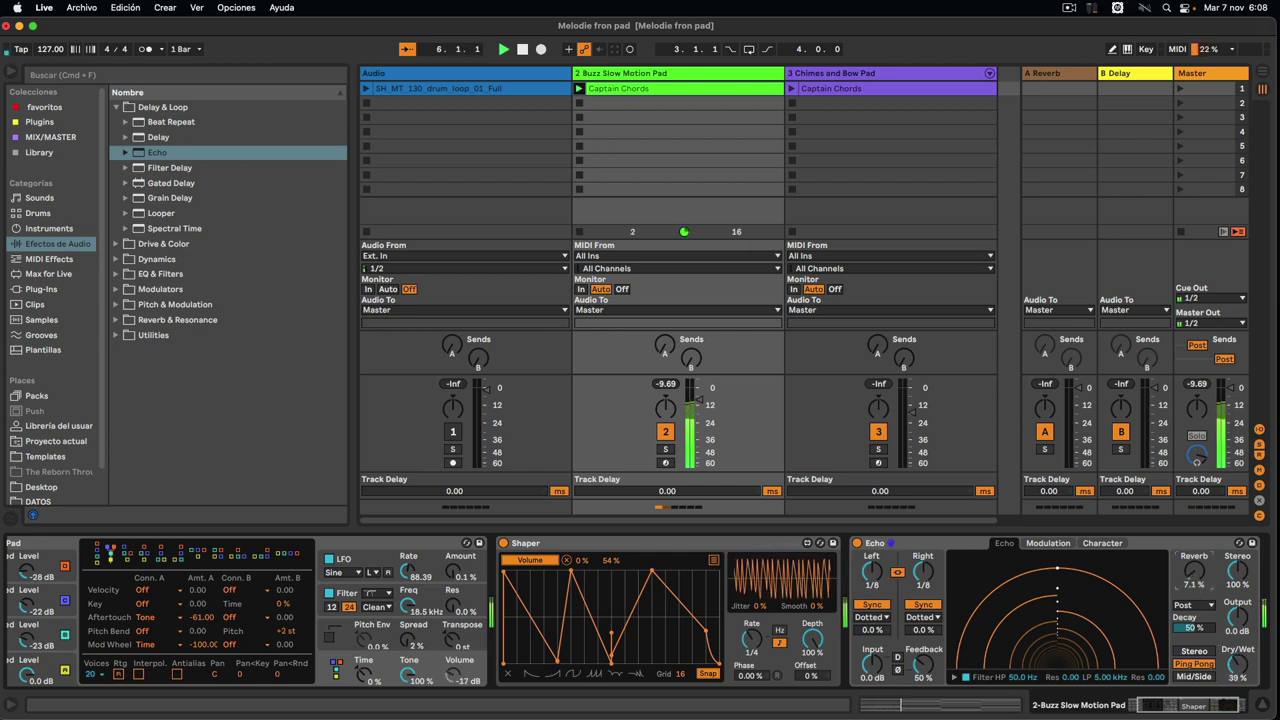
pyautogui.moveTo(1194, 571); pyautogui.dragTo(1194, 544)
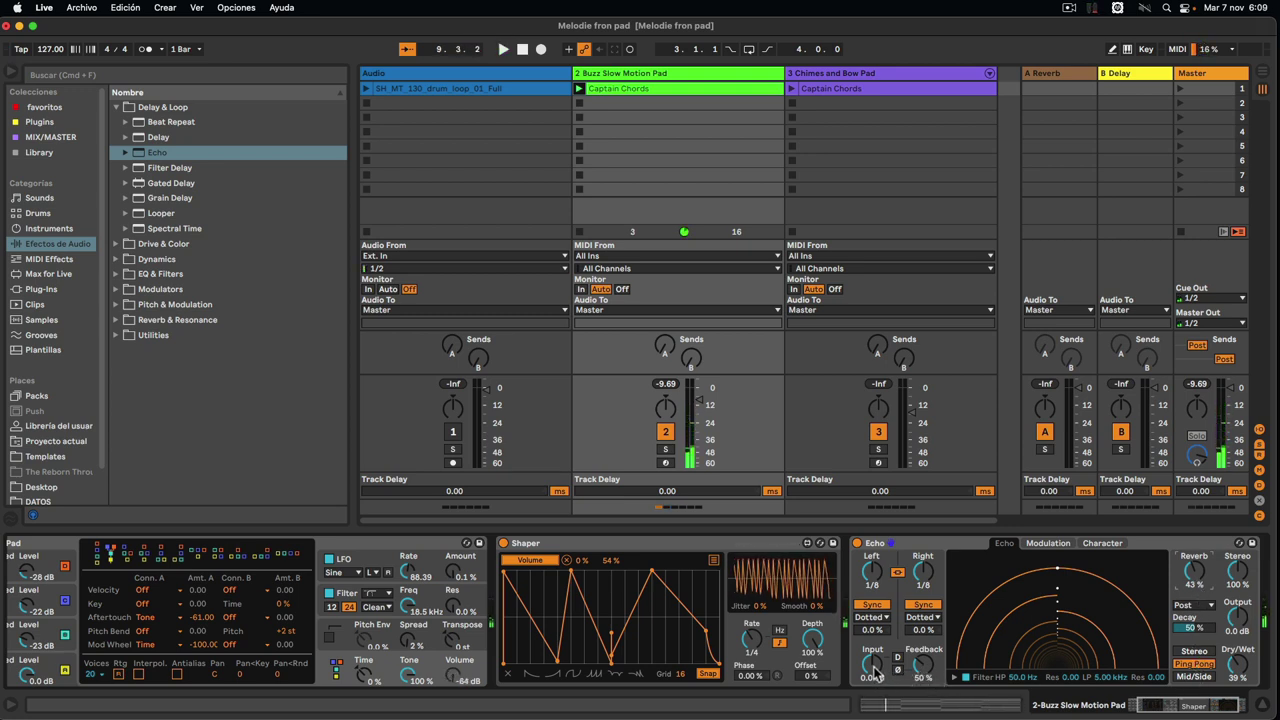
pyautogui.moveTo(873, 673); pyautogui.dragTo(874, 660)
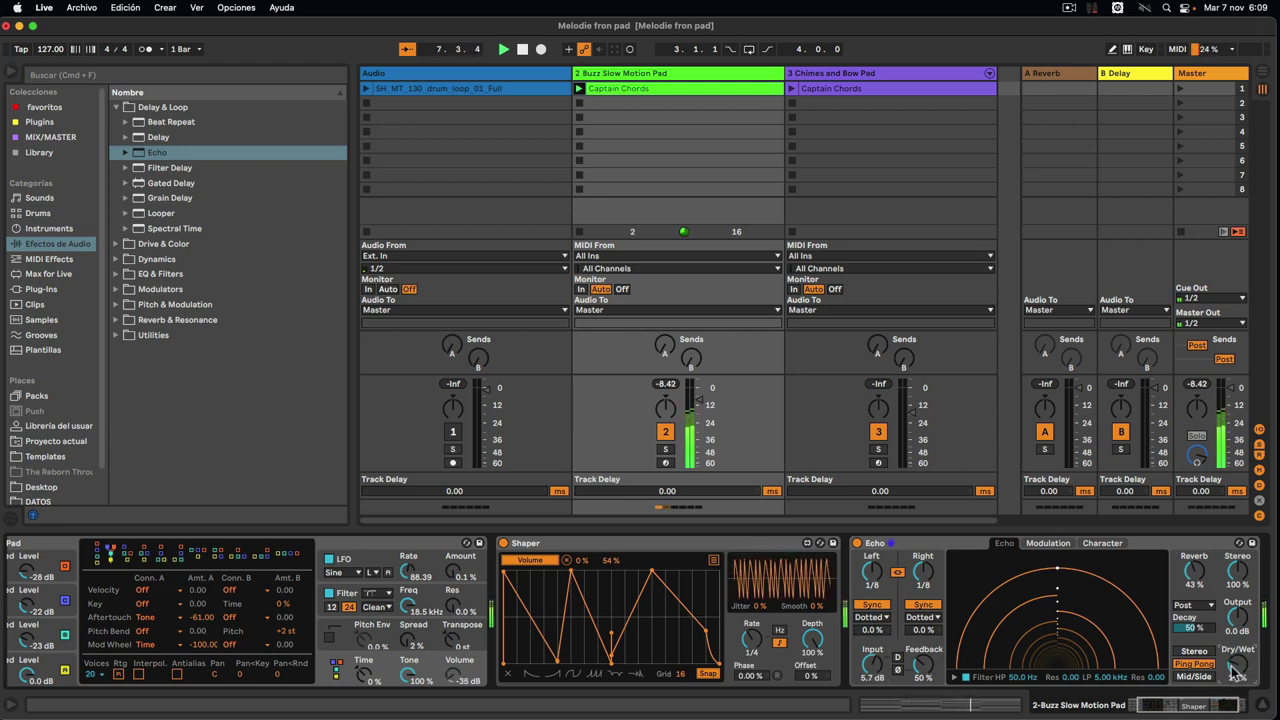
# Step: Show Echo's filter and set its high-pass to 264 Hz with 0.12 resonance and its low-pass to 6.03 kHz with 0.08 resonance
pyautogui.click(955, 678)
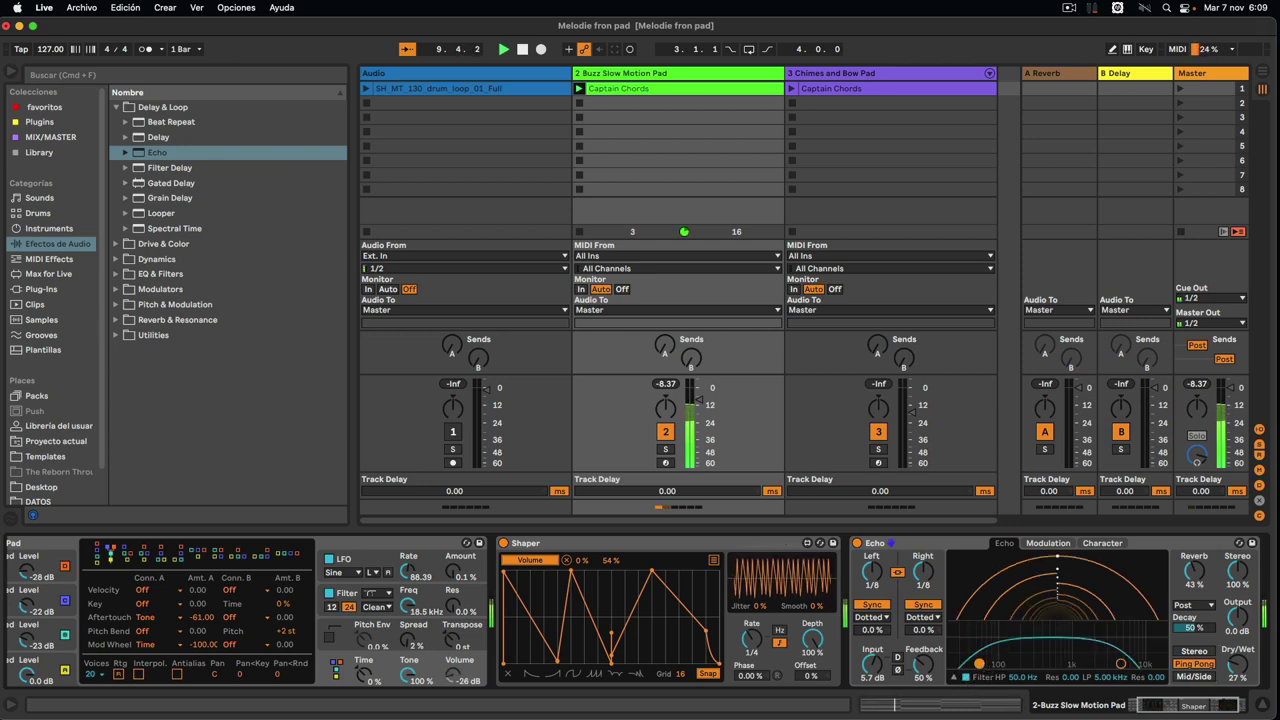
pyautogui.moveTo(980, 663); pyautogui.dragTo(1020, 649)
pyautogui.moveTo(1121, 664); pyautogui.dragTo(1136, 651)
pyautogui.moveTo(1136, 651); pyautogui.dragTo(1126, 653)
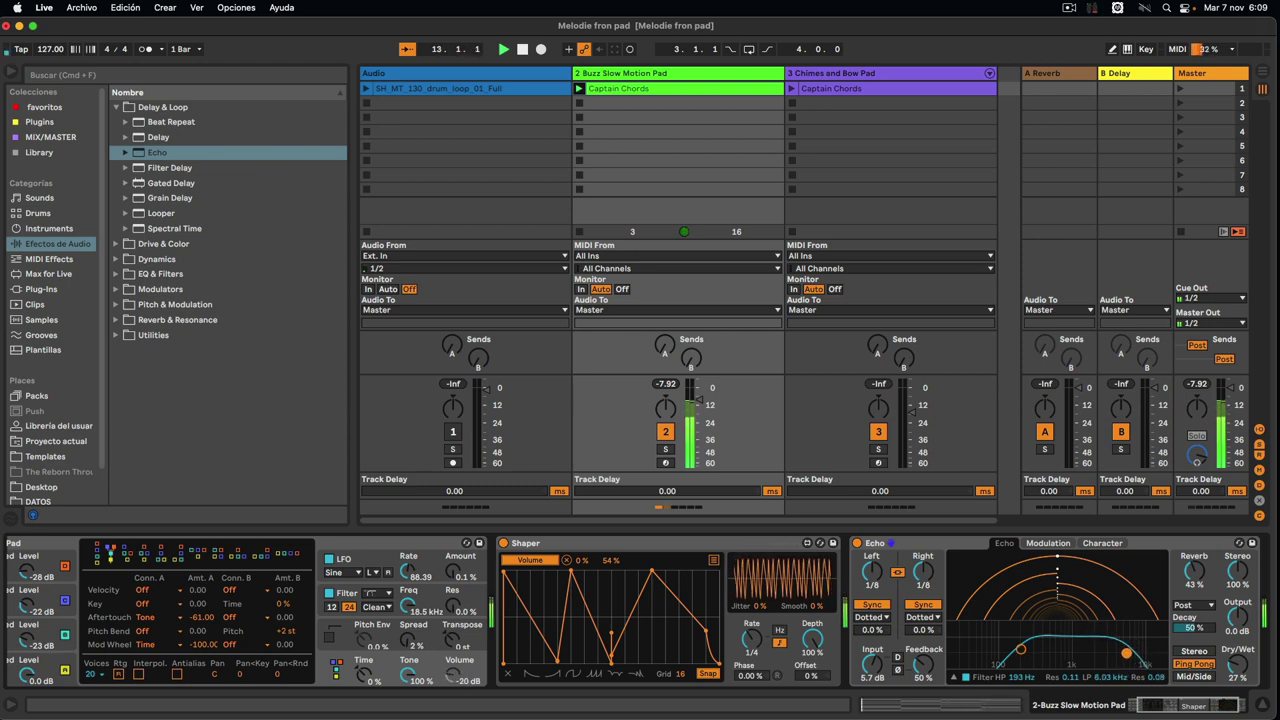
pyautogui.moveTo(1021, 650); pyautogui.dragTo(1030, 649)
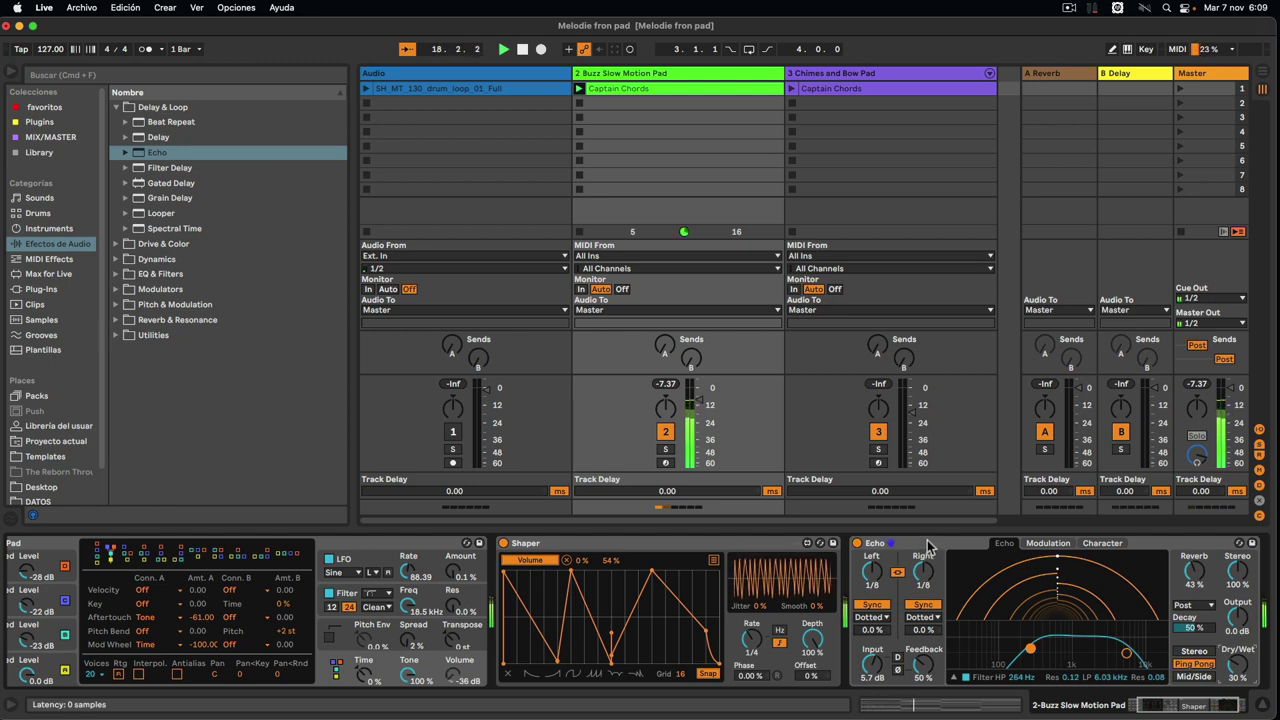
# Step: Activate the Audio track and play its drum loop together with the Buzz Slow Motion Pad's Captain Chords clip, checking the clip's notes
pyautogui.click(452, 431)
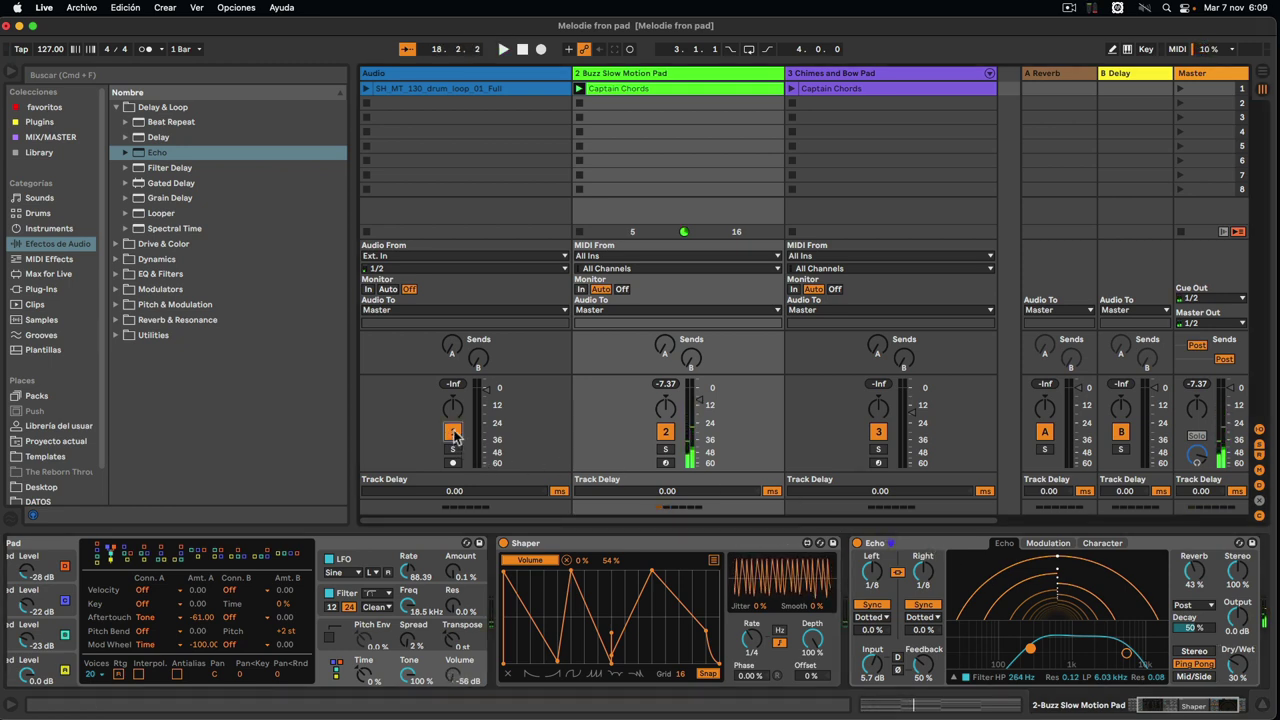
pyautogui.click(366, 88)
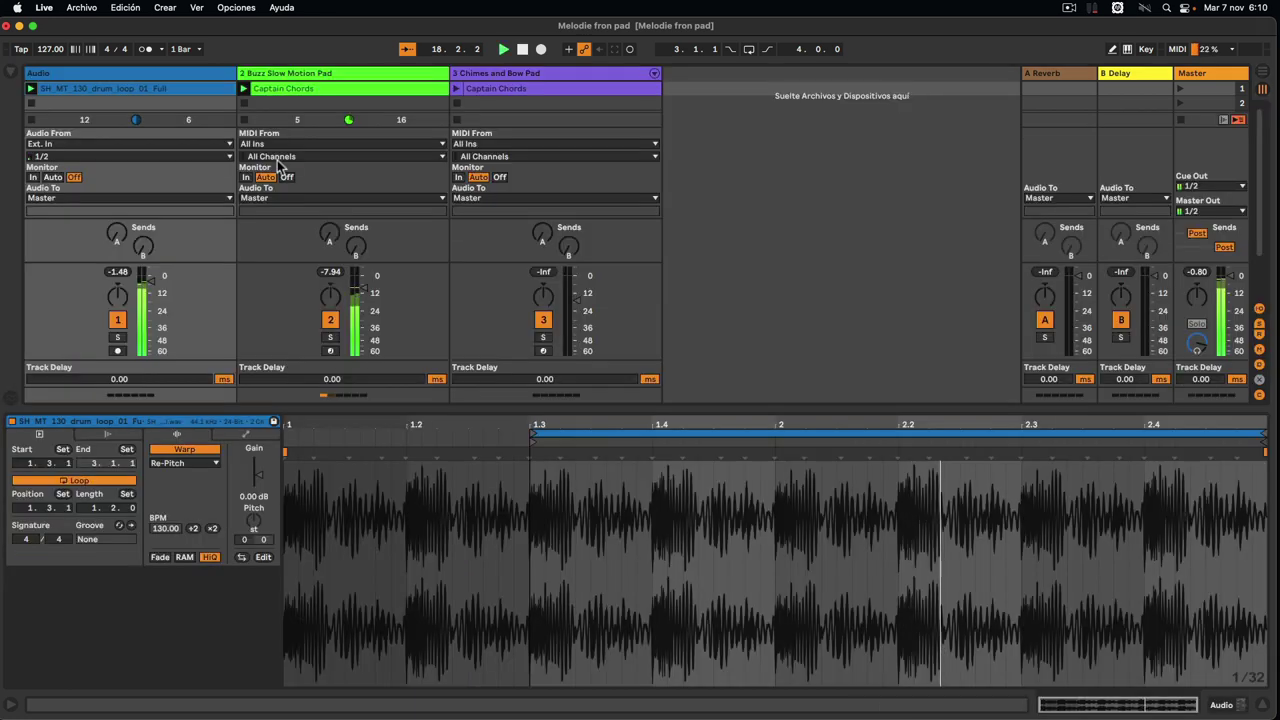
pyautogui.click(342, 89)
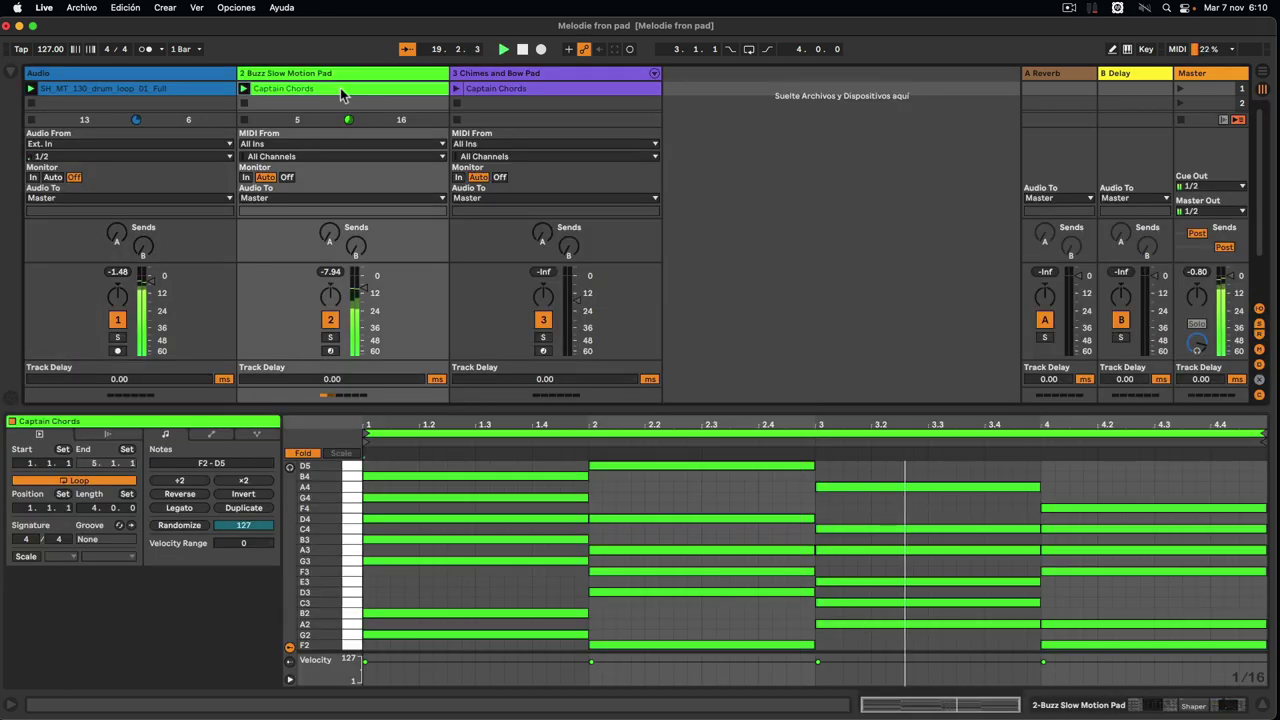
pyautogui.click(351, 77)
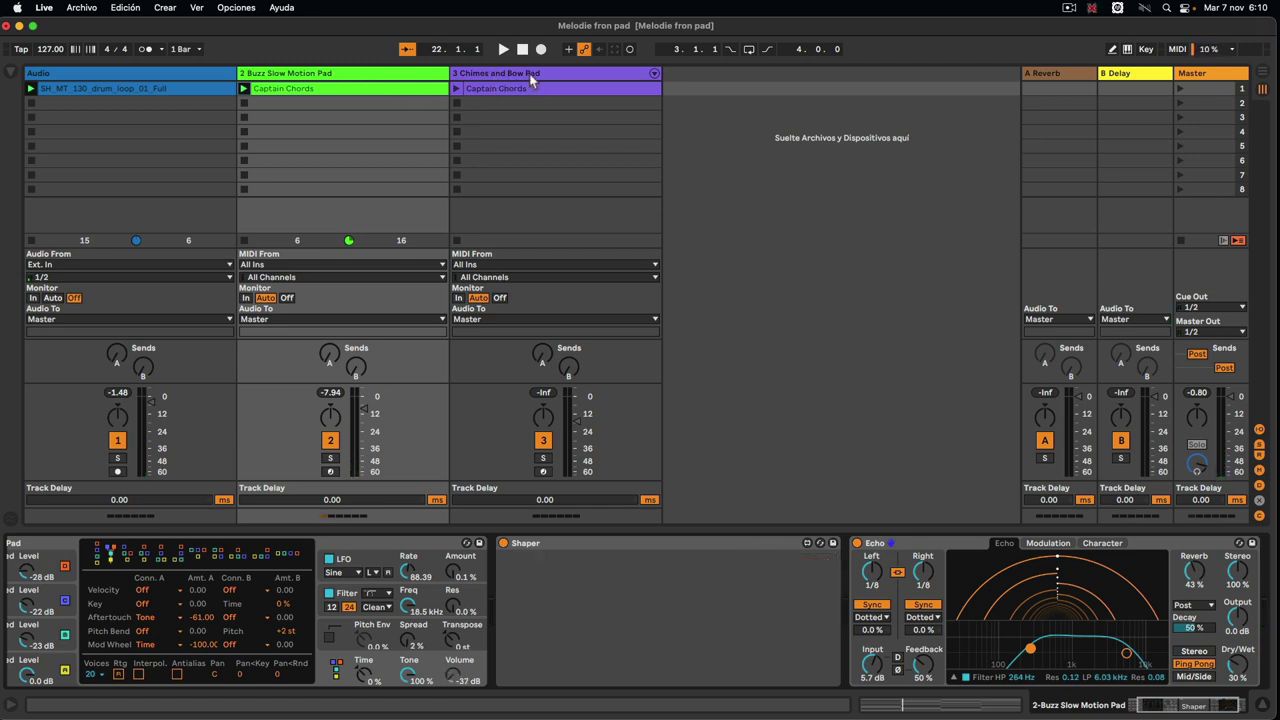
# Step: Copy the Shaper device from the Buzz Slow Motion Pad track onto the Chimes and Bow Pad track
pyautogui.click(531, 80)
pyautogui.click(360, 80)
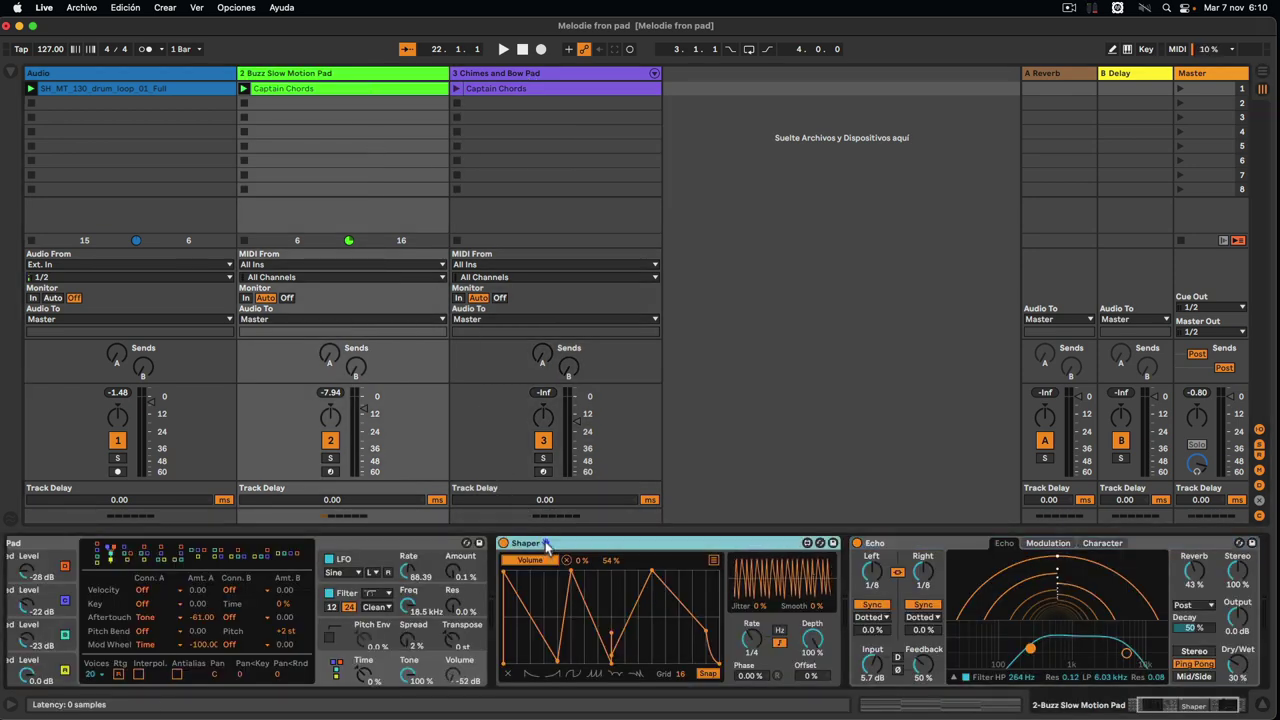
pyautogui.click(573, 80)
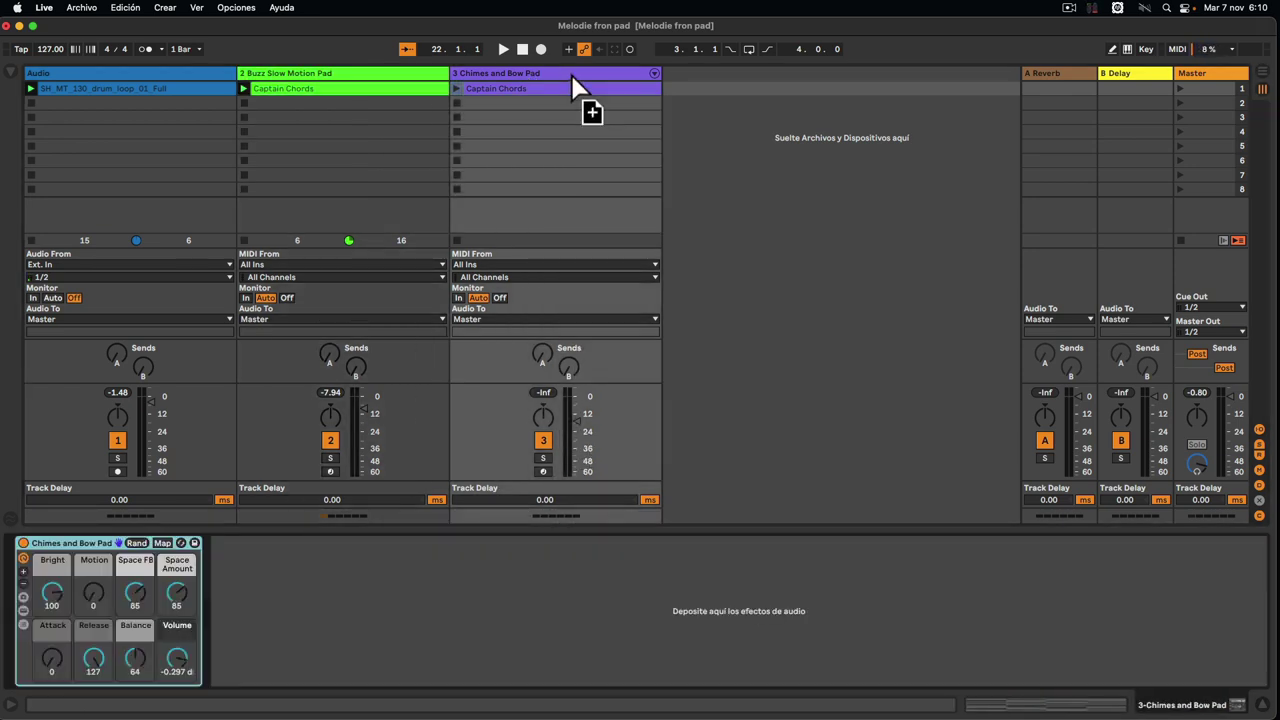
pyautogui.moveTo(573, 80); pyautogui.dragTo(570, 80)
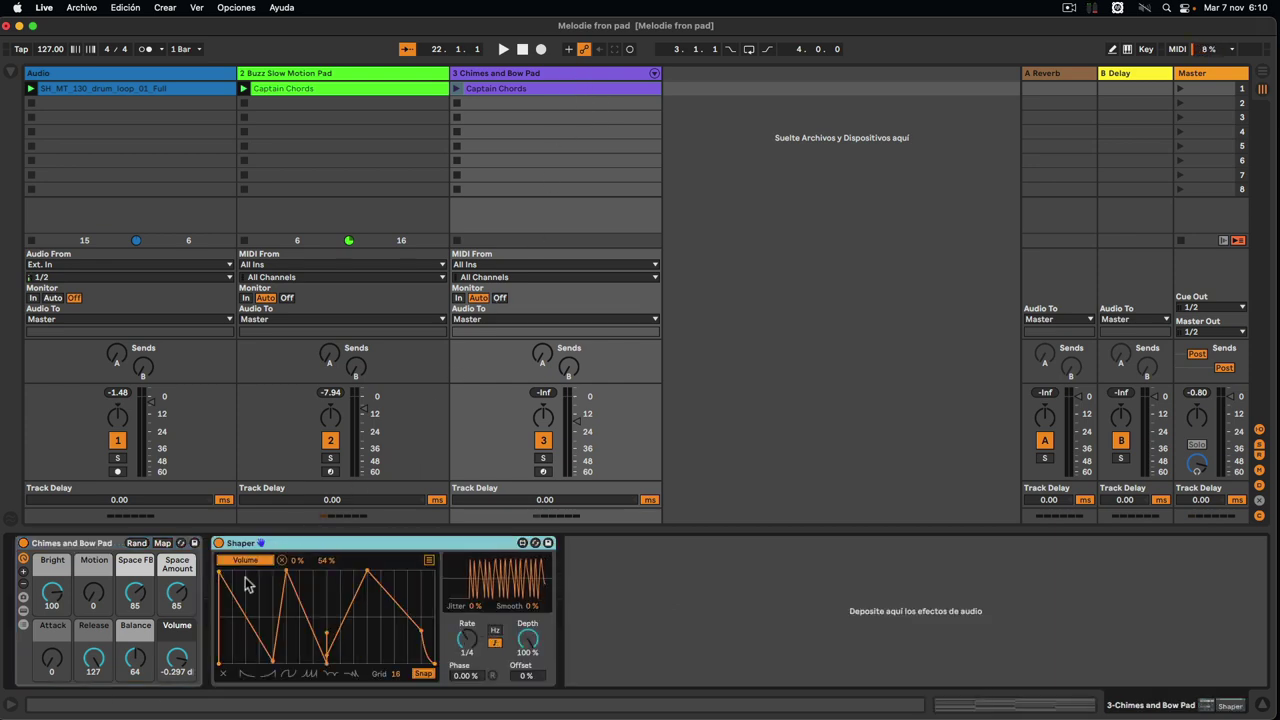
# Step: Map the Chimes and Bow Pad's Shaper to the instrument's Volume with a 100% maximum and launch the track's Captain Chords clip
pyautogui.press('space')
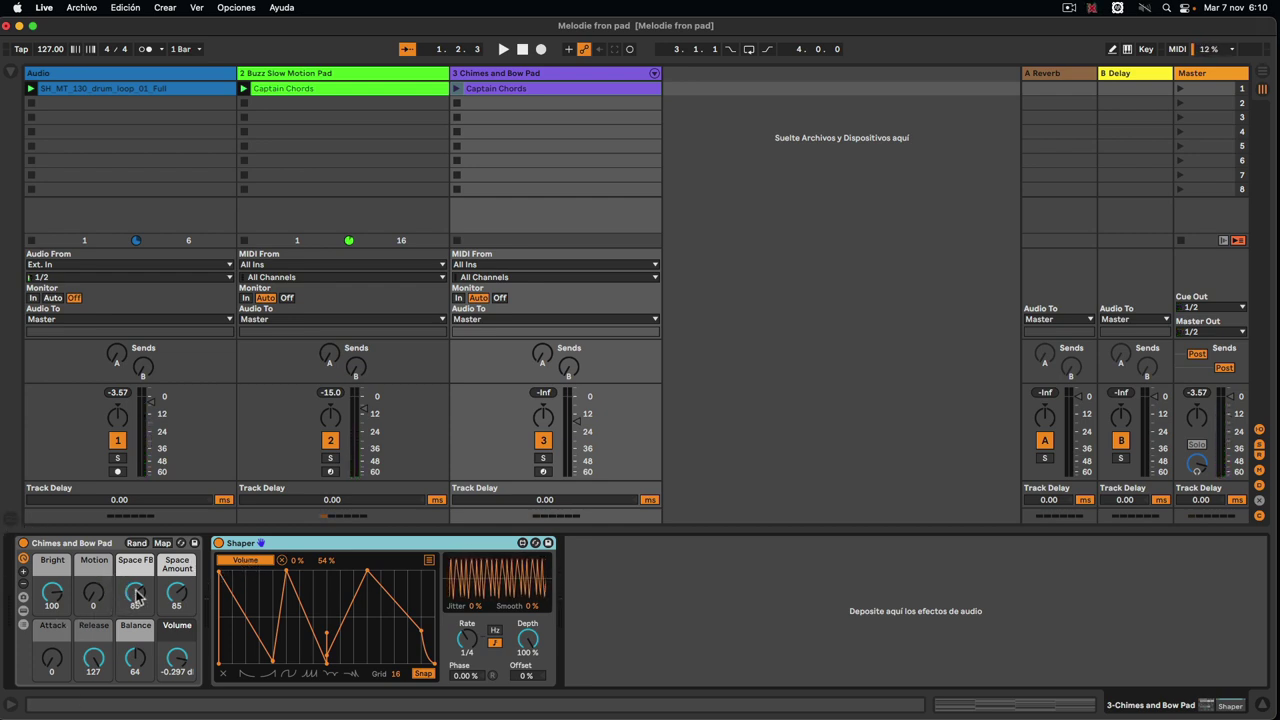
pyautogui.click(246, 563)
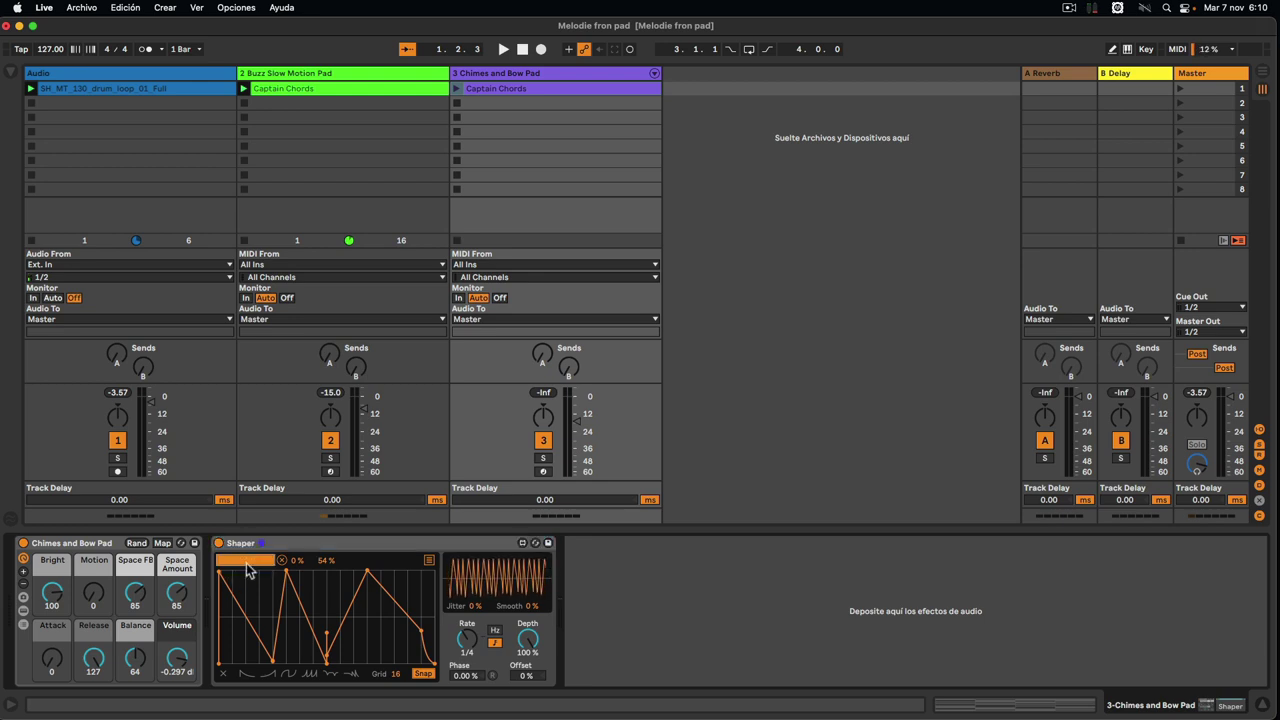
pyautogui.click(177, 662)
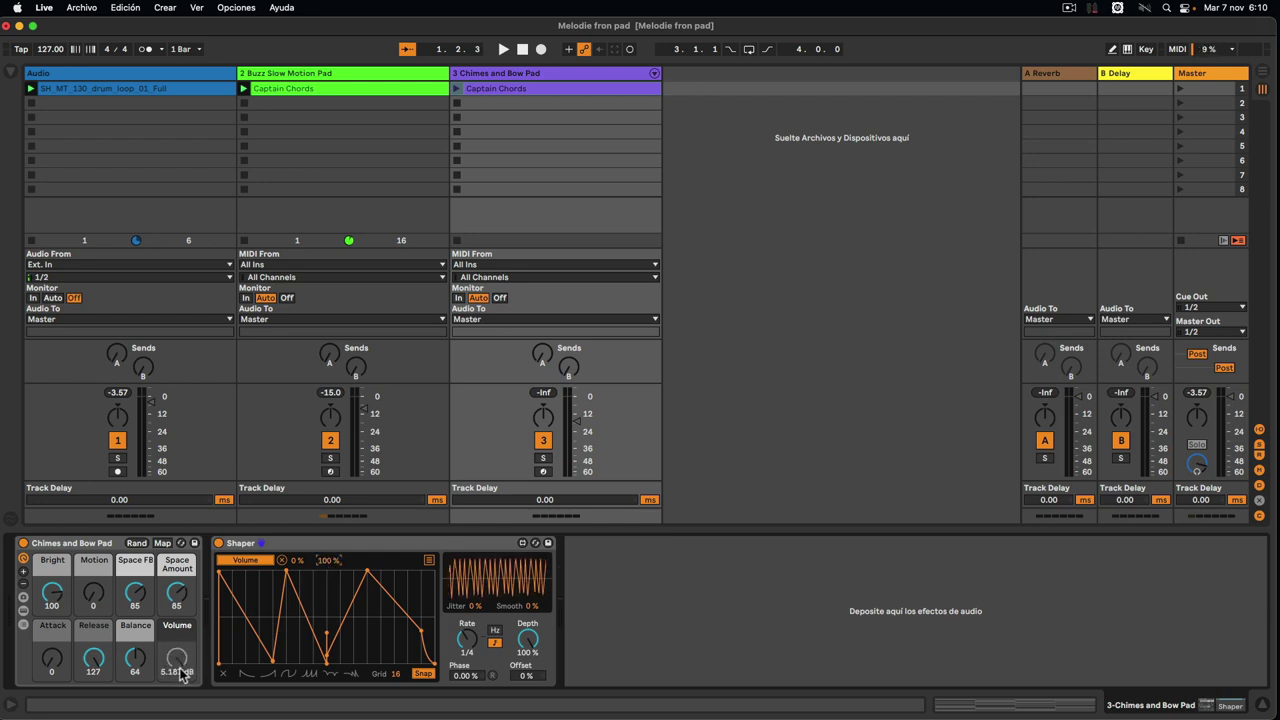
pyautogui.click(456, 89)
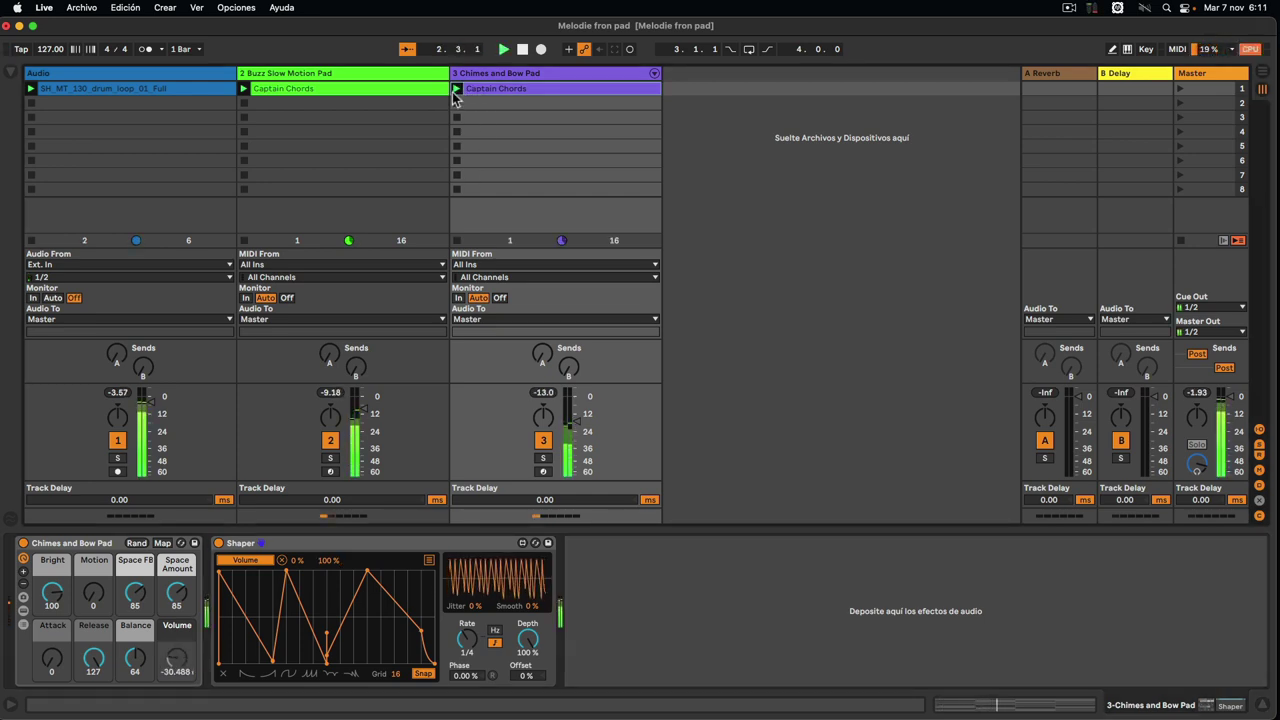
# Step: Solo the Chimes and Bow Pad track and add Echo's DistDly.adv preset after its Shaper
pyautogui.click(544, 459)
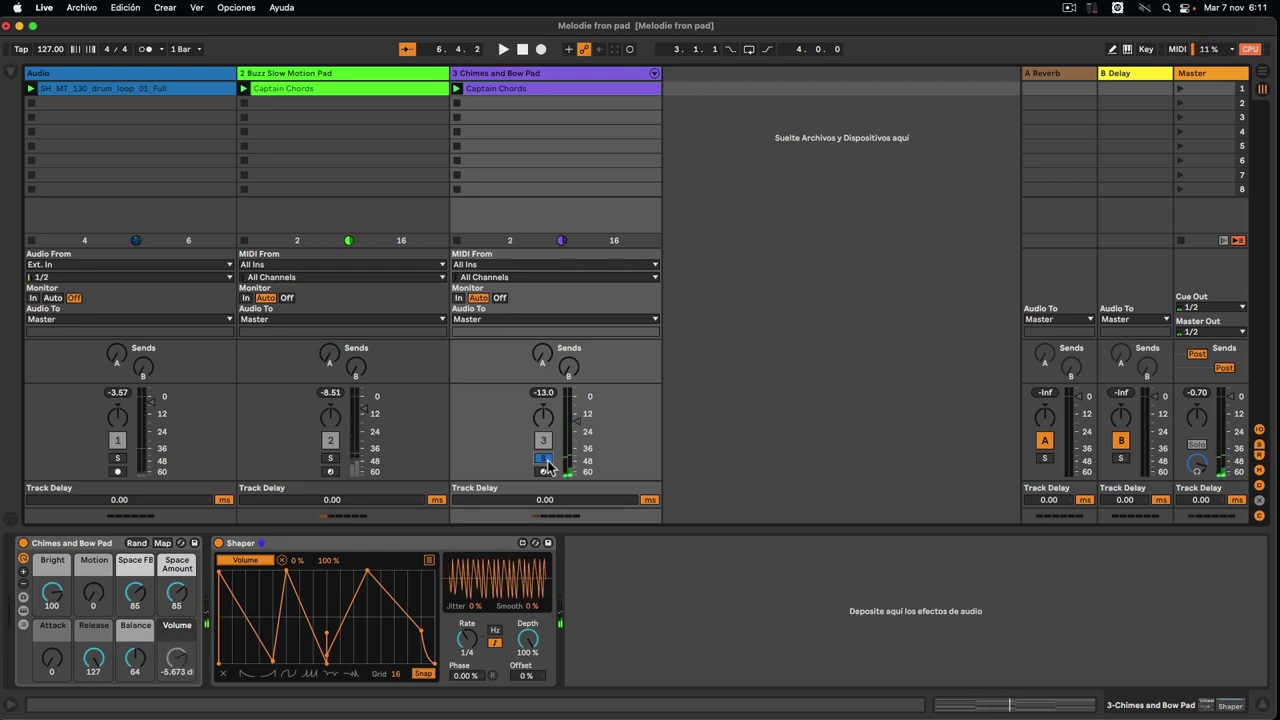
pyautogui.click(9, 78)
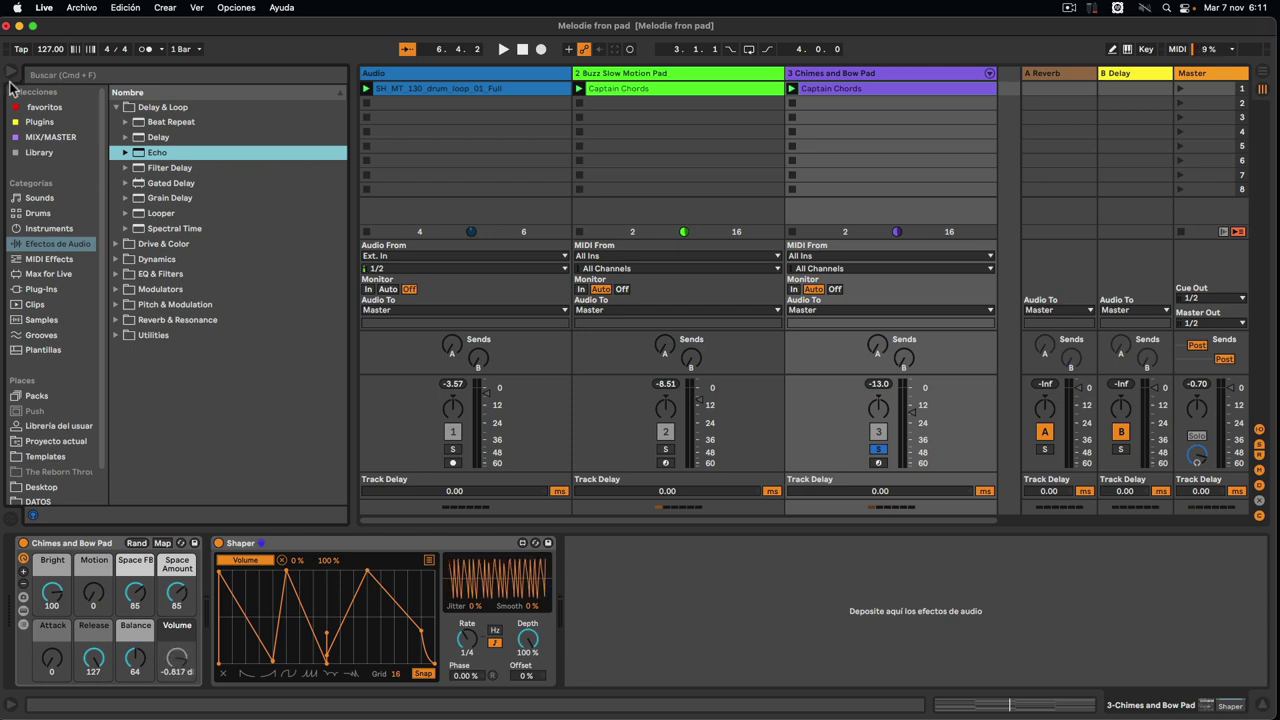
pyautogui.click(125, 152)
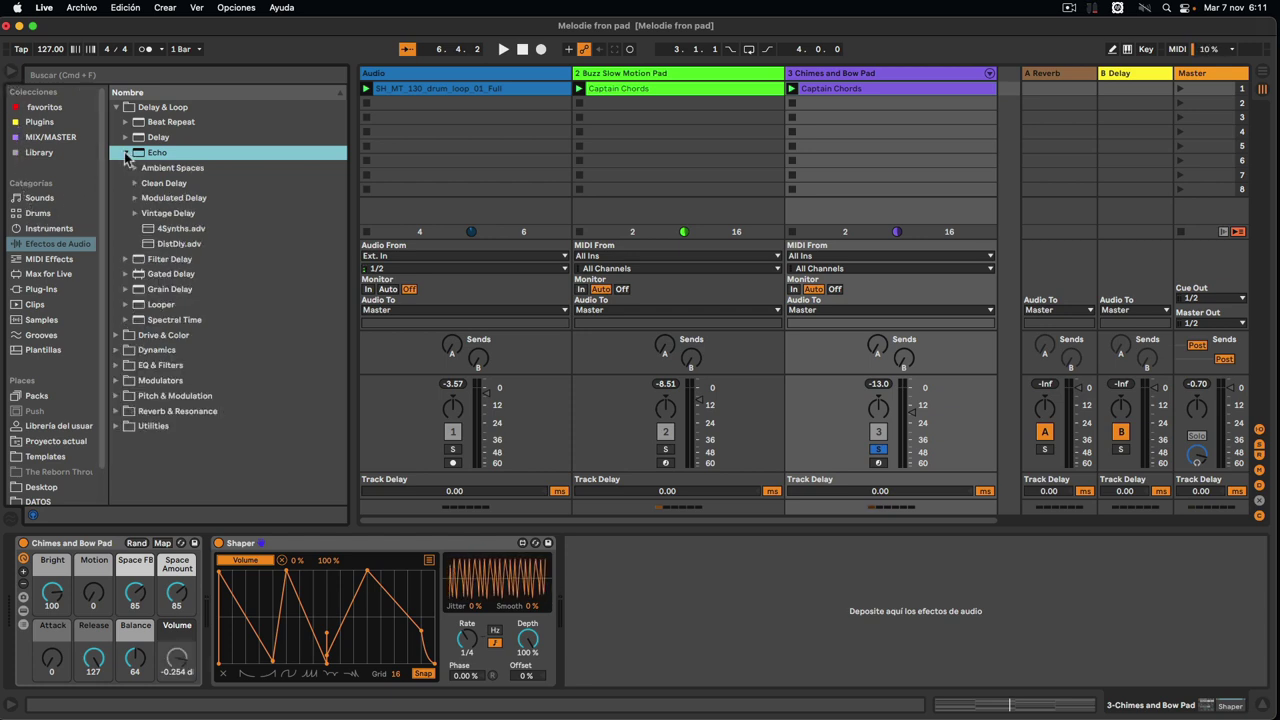
pyautogui.doubleClick(166, 245)
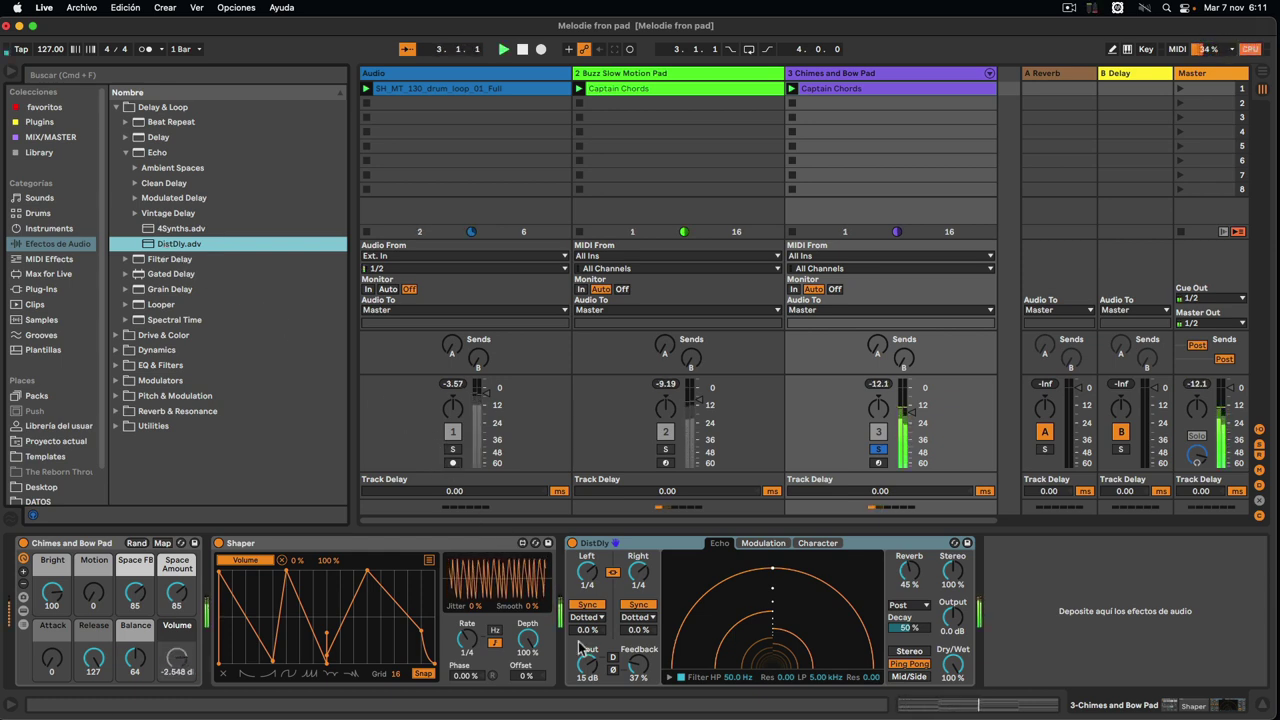
# Step: Set DistDly's filter to 238 Hz high-pass with 0.06 resonance and 8.24 kHz low-pass with 0.09 resonance, and hear all tracks unsoloed
pyautogui.click(670, 677)
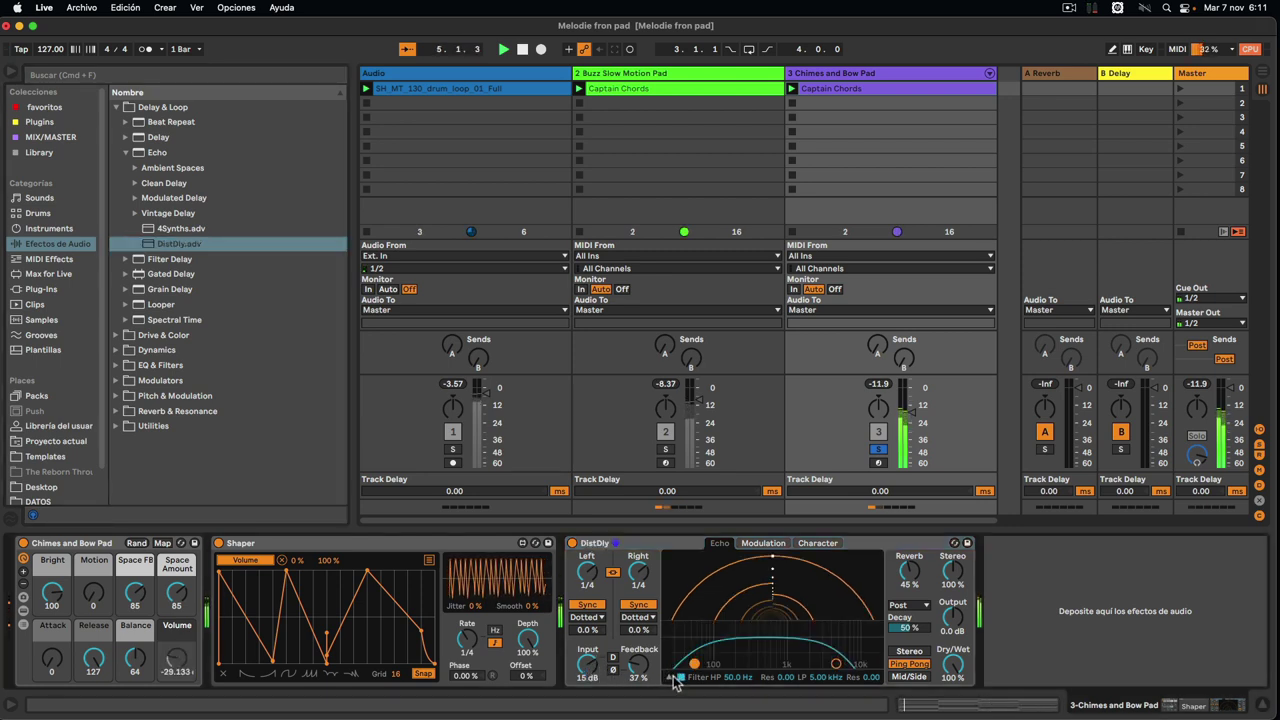
pyautogui.moveTo(694, 664); pyautogui.dragTo(741, 655)
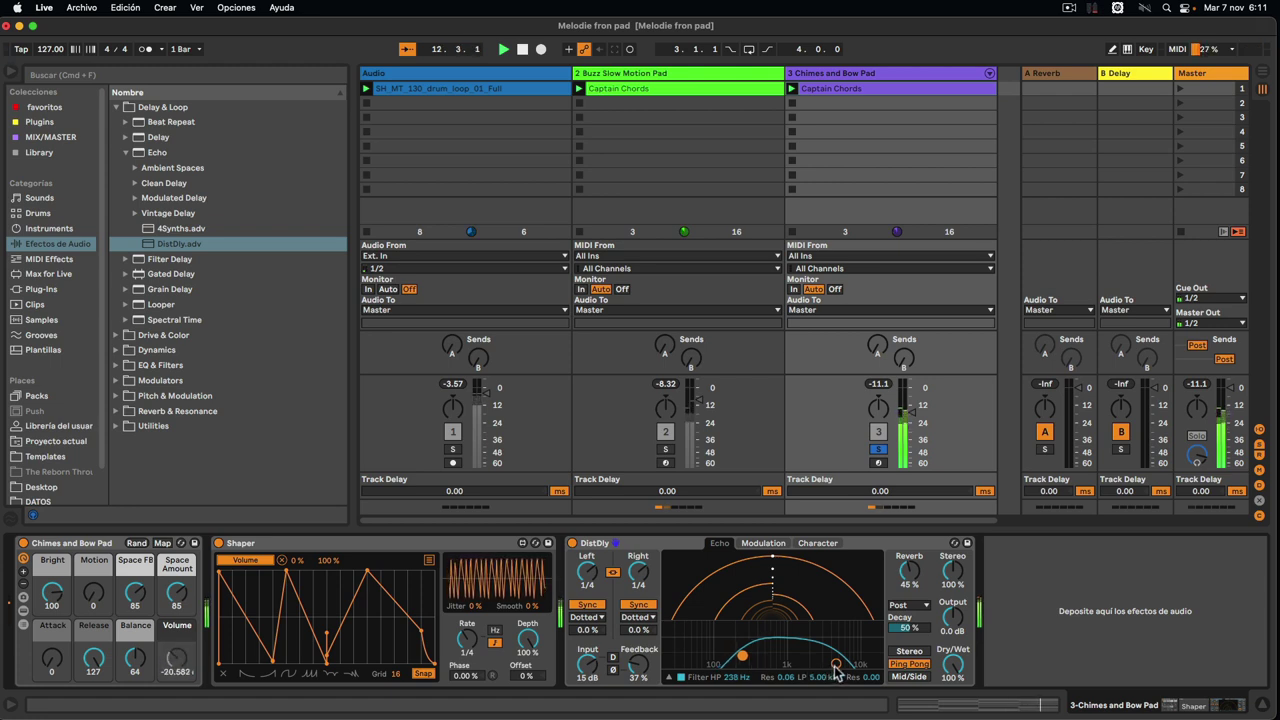
pyautogui.moveTo(836, 662); pyautogui.dragTo(851, 652)
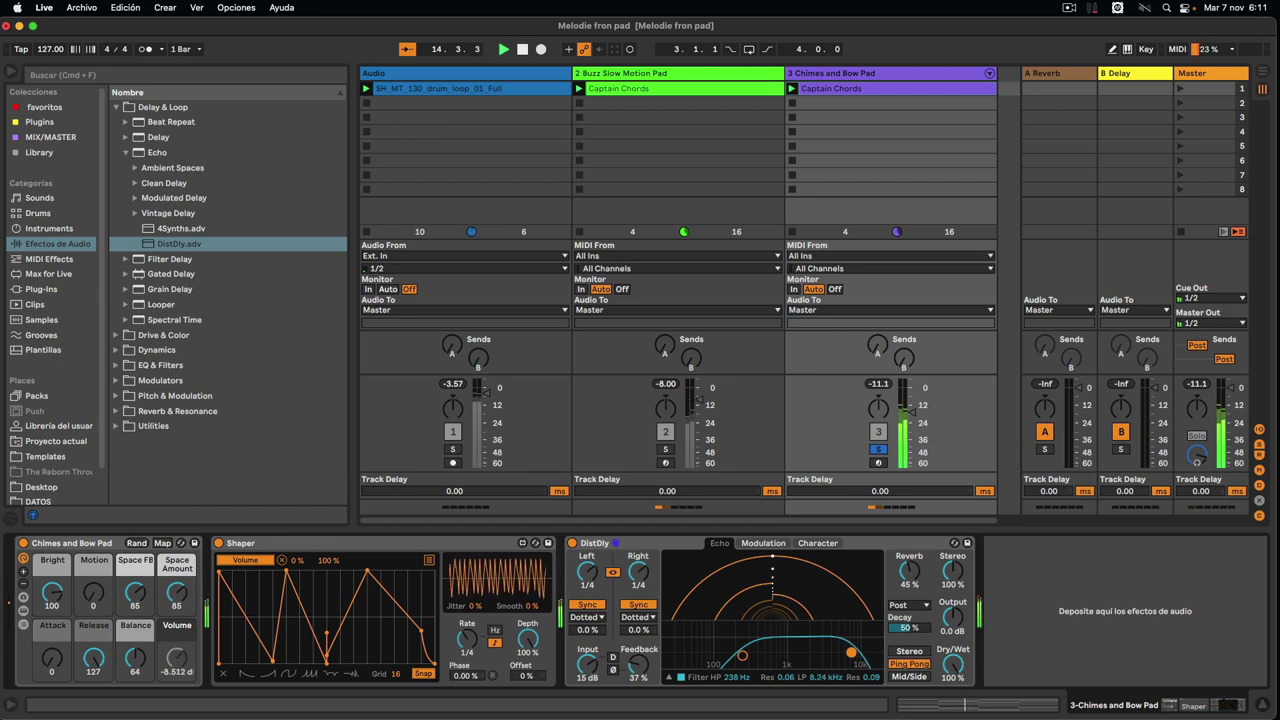
pyautogui.click(665, 450)
pyautogui.click(666, 452)
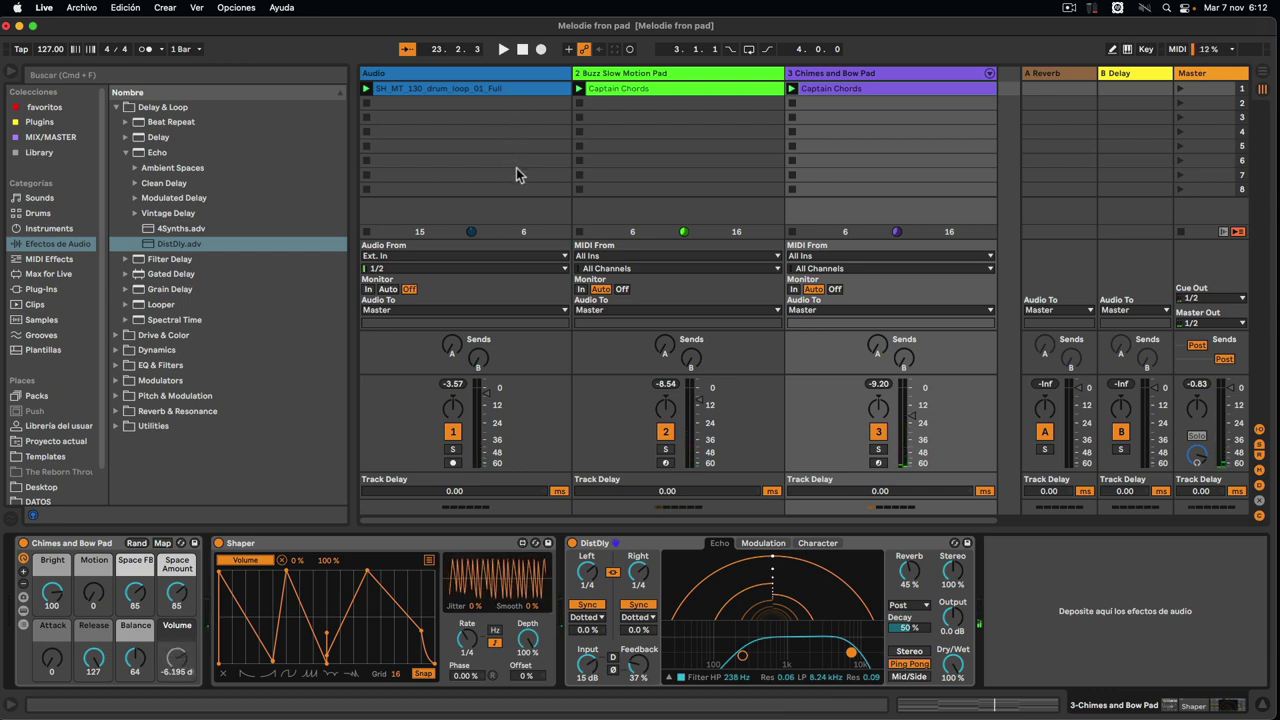
# Step: Solo the Chimes and Bow Pad track, replace Shaper's curve with the preset of two rising arcs, and play the Captain Chords clip
pyautogui.click(878, 451)
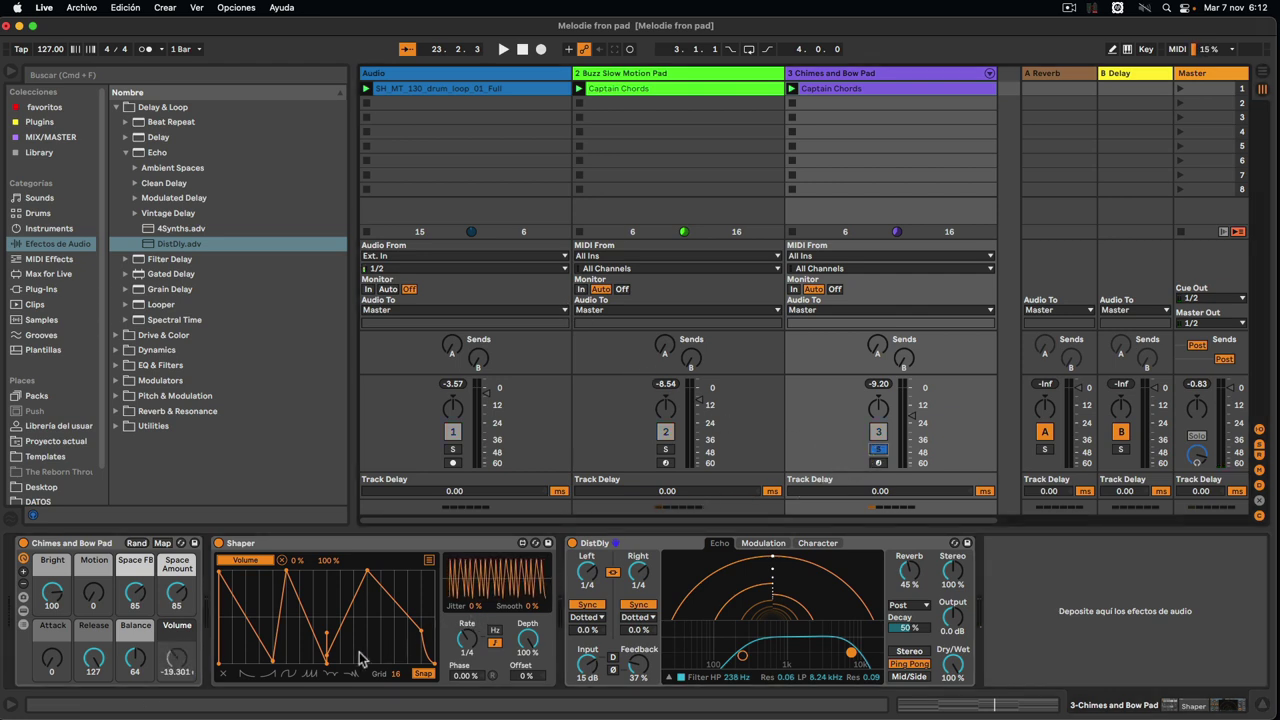
pyautogui.click(290, 676)
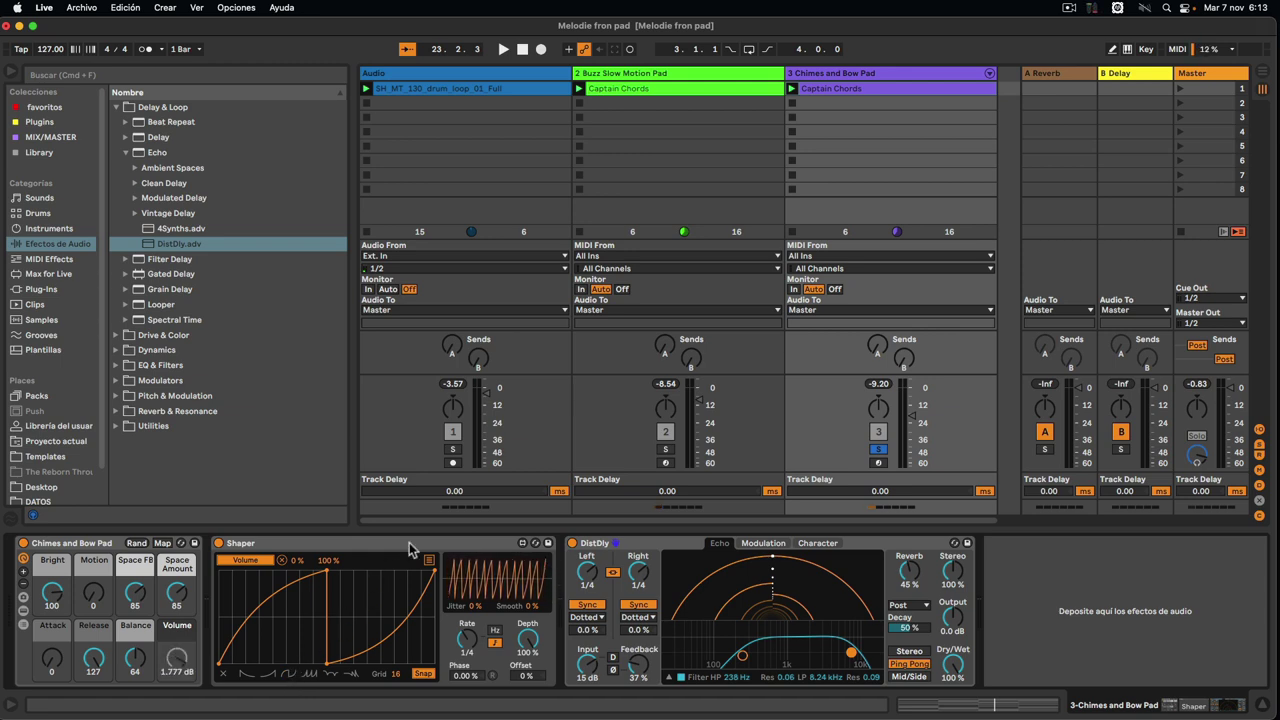
pyautogui.click(791, 89)
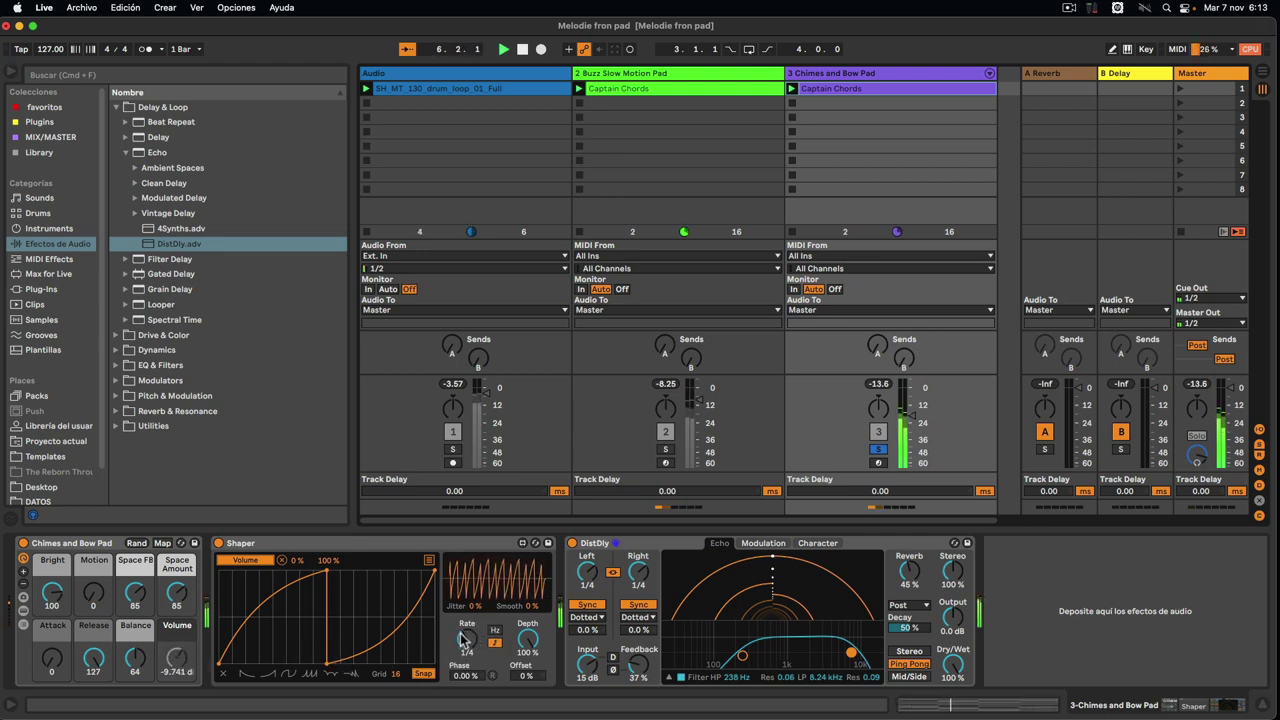
# Step: Try a Shaper Rate of 1/3 on the Chimes and Bow Pad track and hear it with all tracks unsoloed
pyautogui.moveTo(463, 640); pyautogui.dragTo(463, 630)
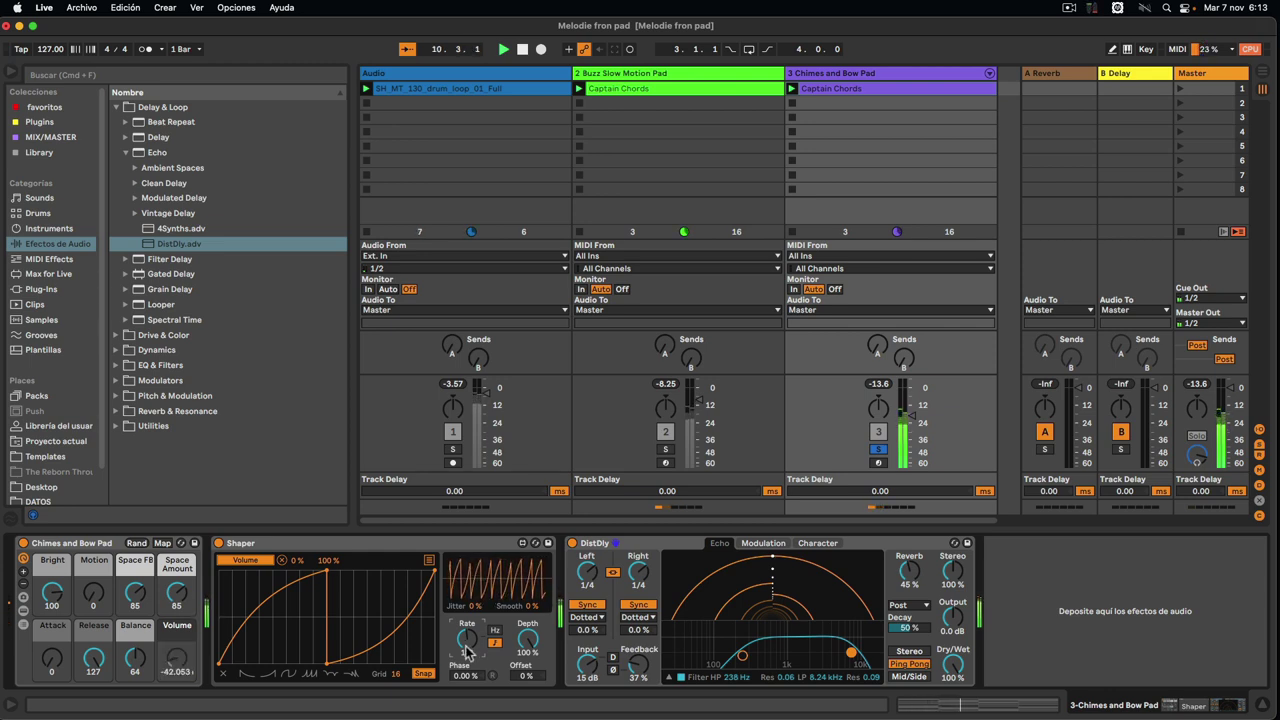
pyautogui.click(666, 452)
pyautogui.click(666, 452)
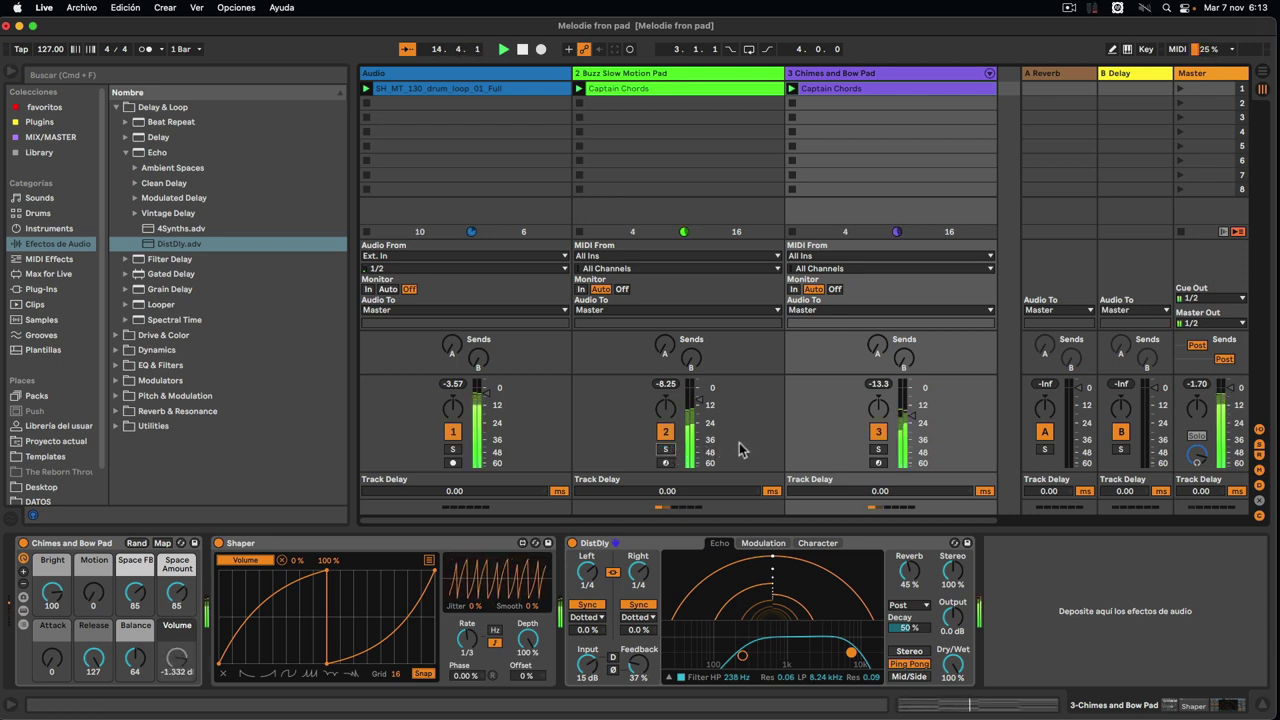
# Step: Set Shaper's Rate to 3/16 with the Chimes and Bow Pad track soloed, hear it with all tracks, and stop playback
pyautogui.click(878, 449)
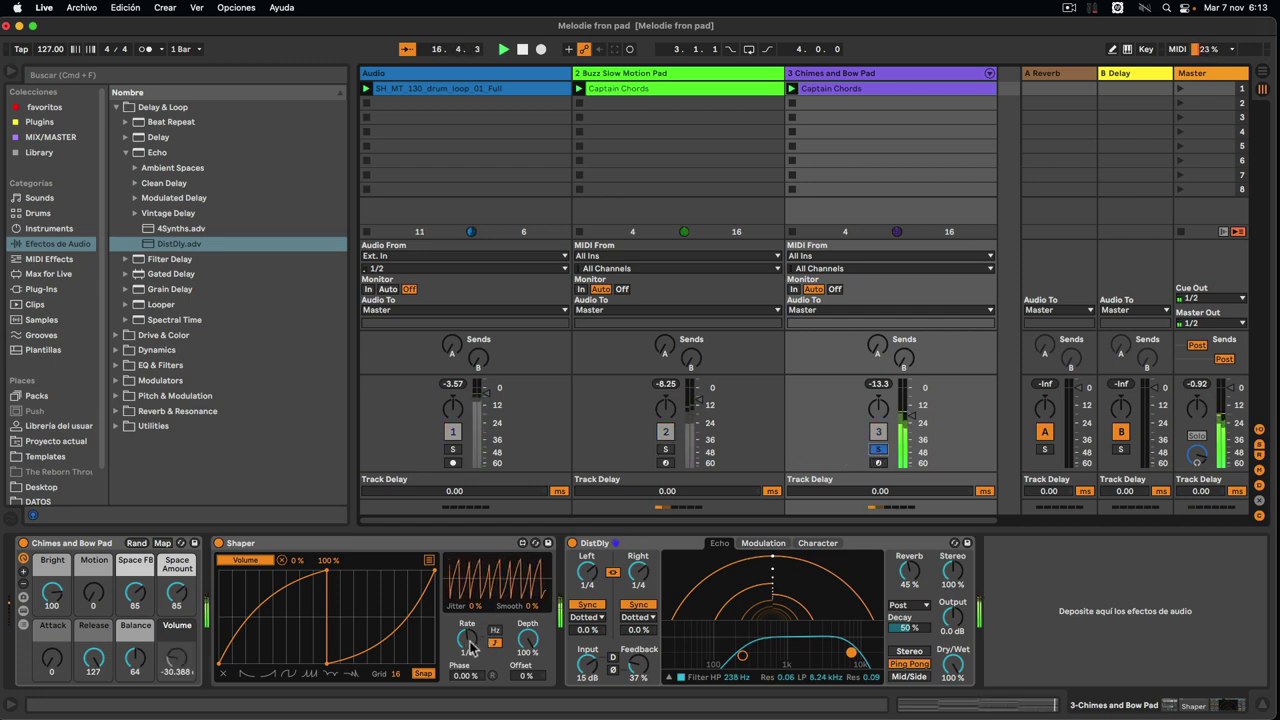
pyautogui.moveTo(469, 641); pyautogui.dragTo(469, 642)
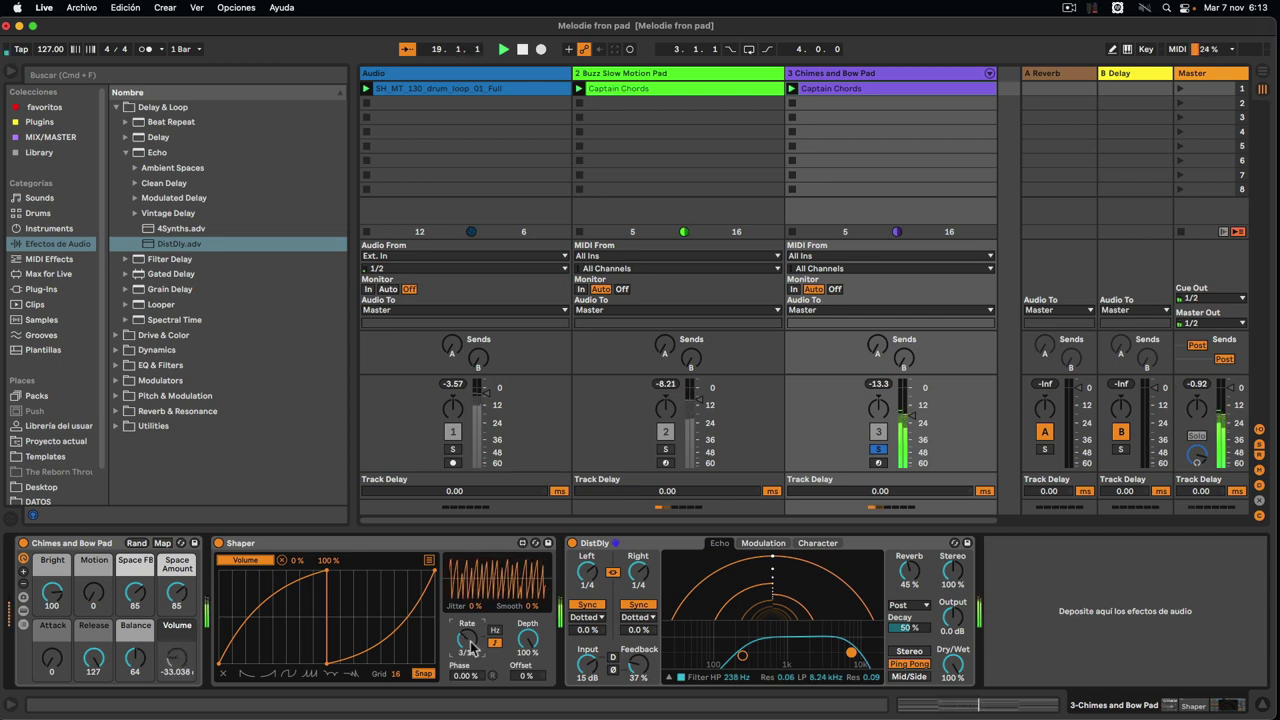
pyautogui.click(878, 449)
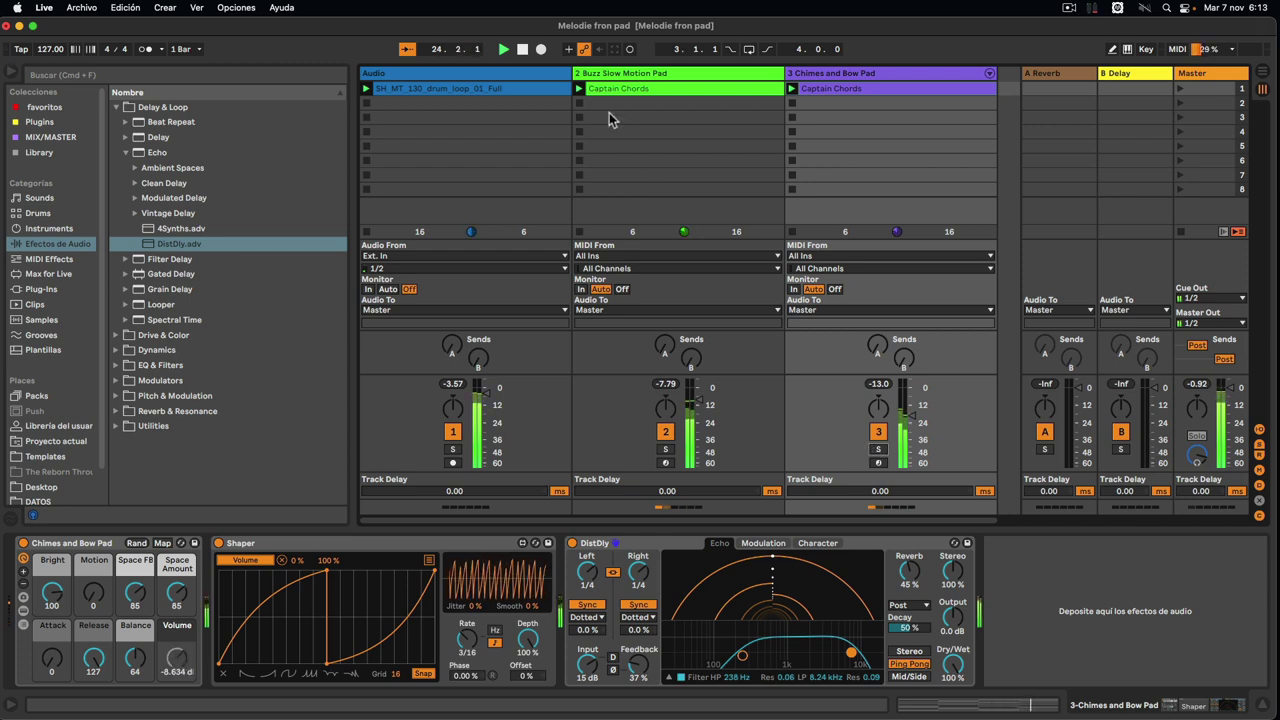
pyautogui.click(522, 49)
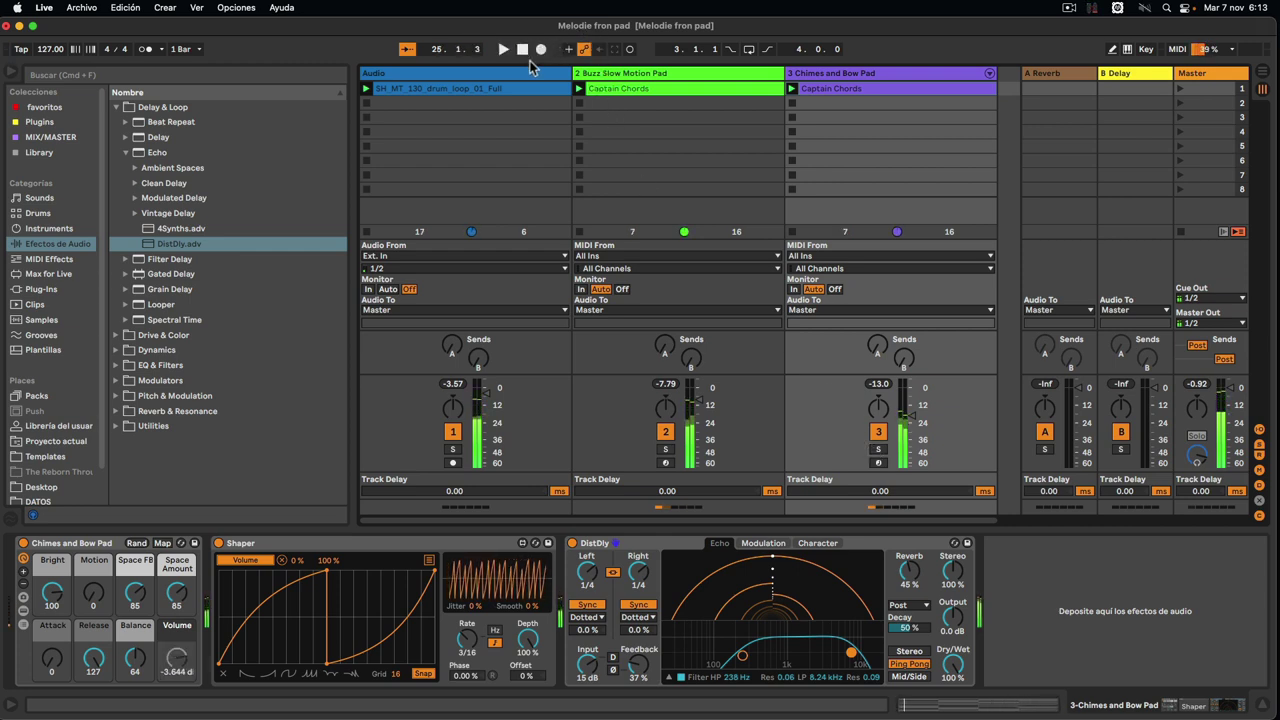